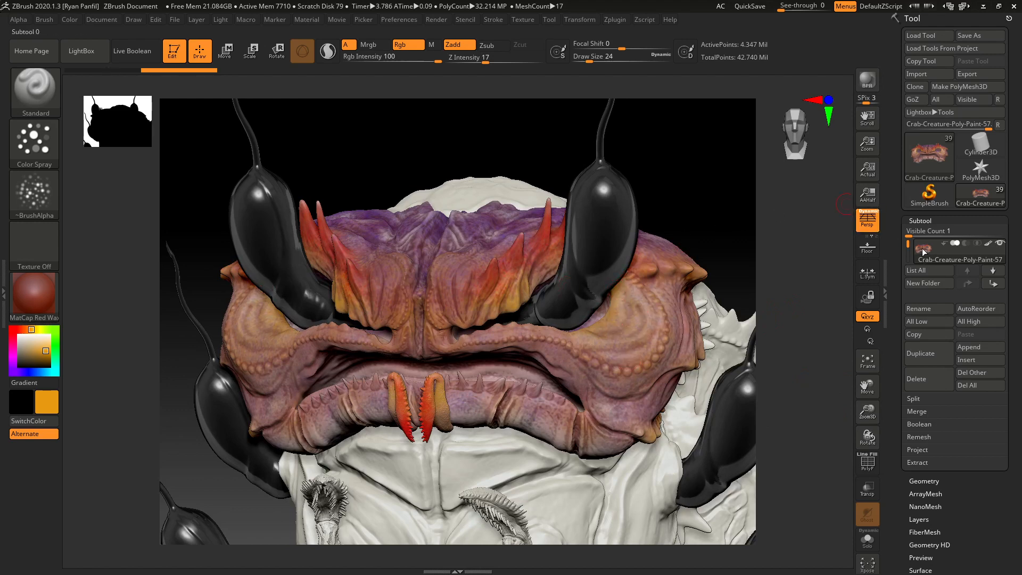
- Mask the crab head by cavity and apply a mask adjustment with a blur of 10
left_click_drag(884, 234, 884, 161)
left_click_drag(910, 314, 909, 213)
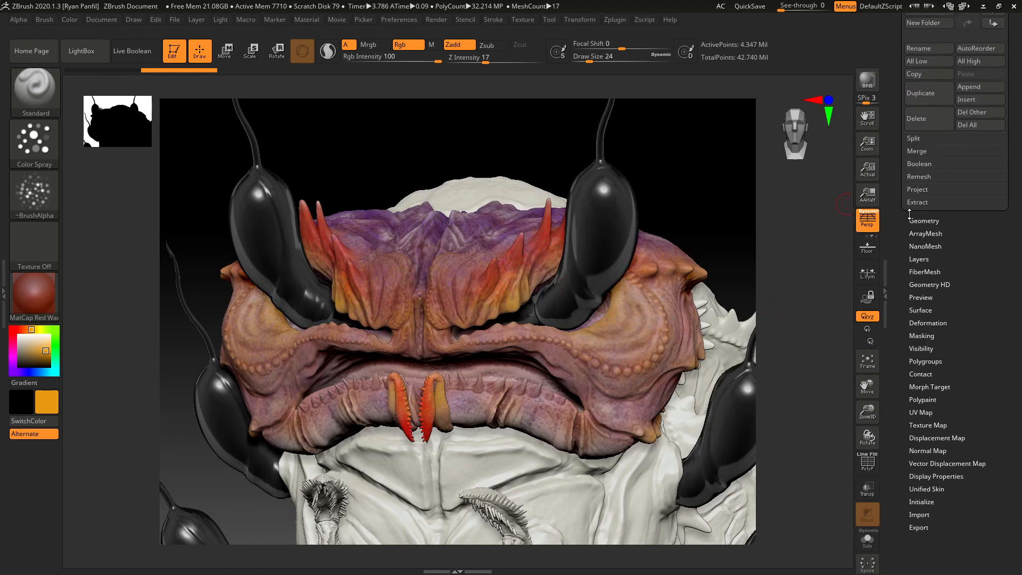
left_click(921, 338)
left_click_drag(899, 208, 900, 369)
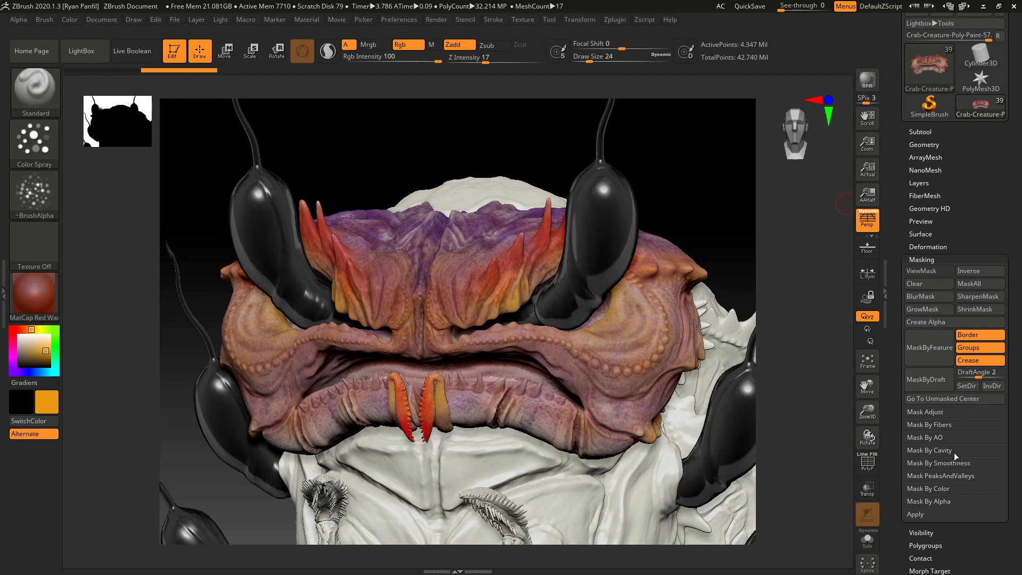
left_click(937, 451)
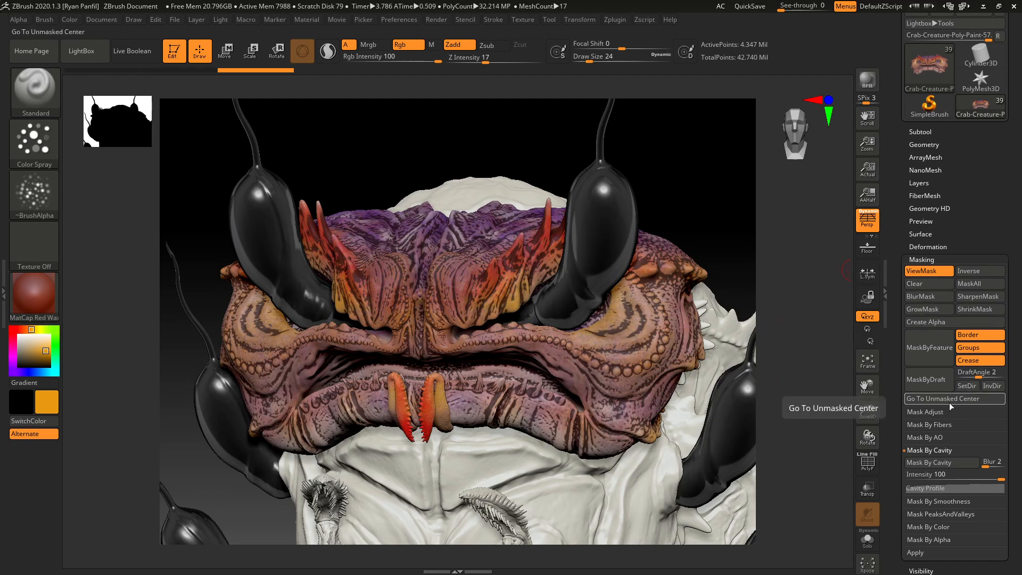
left_click(929, 413)
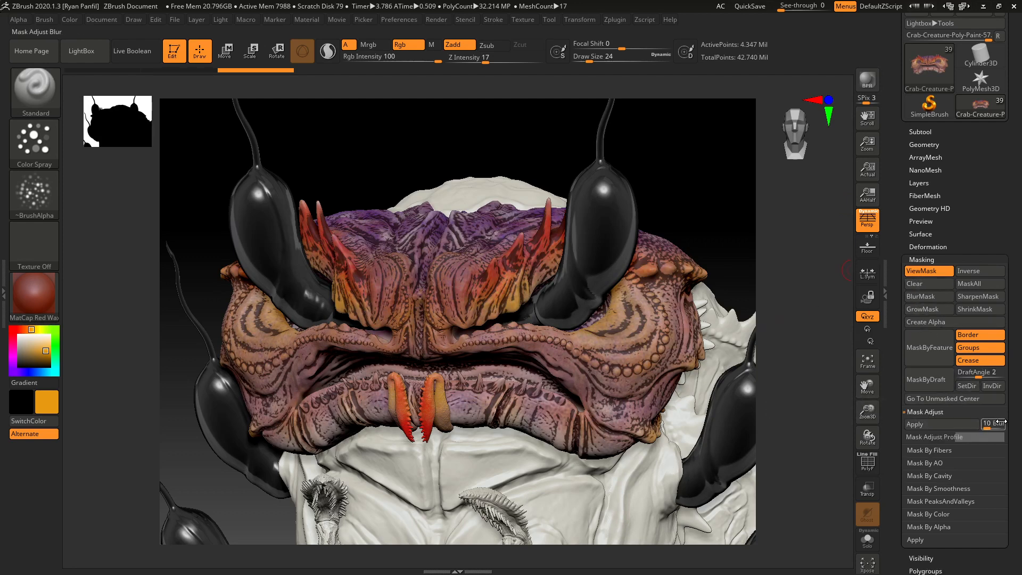
left_click(936, 424)
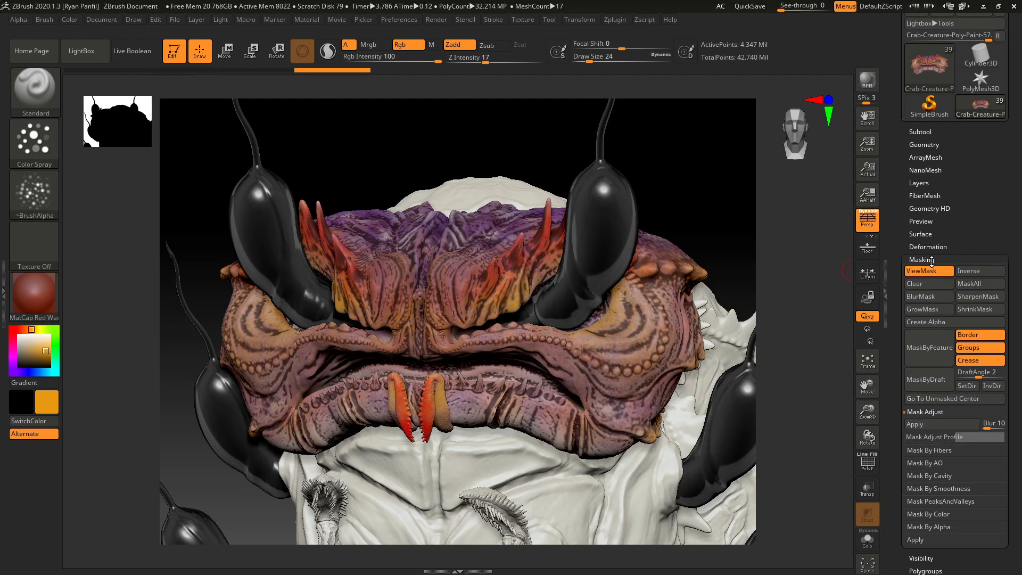
- Invert the cavity mask, invert it back, and clear it from the crab head
left_click(969, 271)
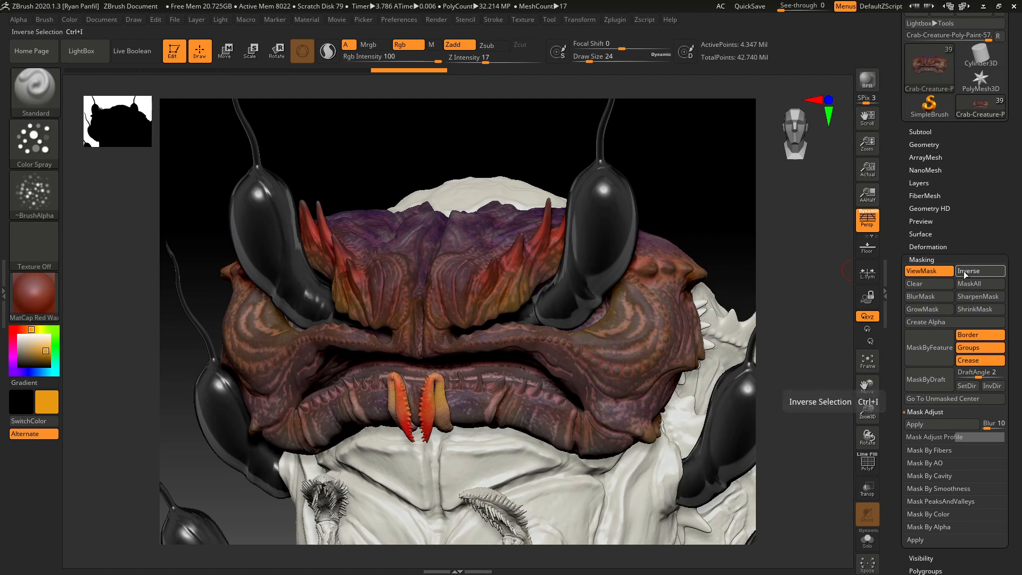
left_click(968, 272)
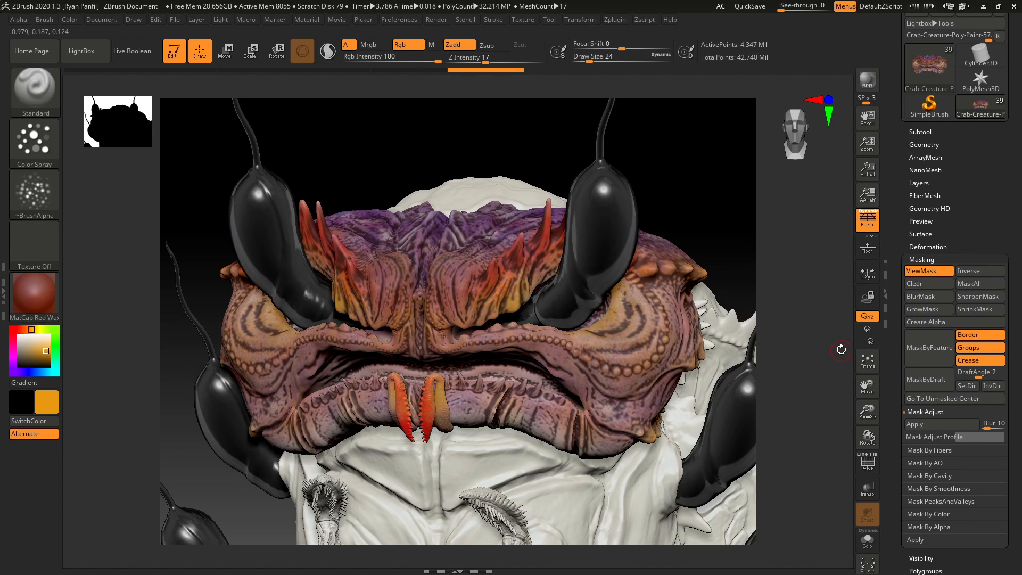
left_click_drag(793, 375, 817, 374)
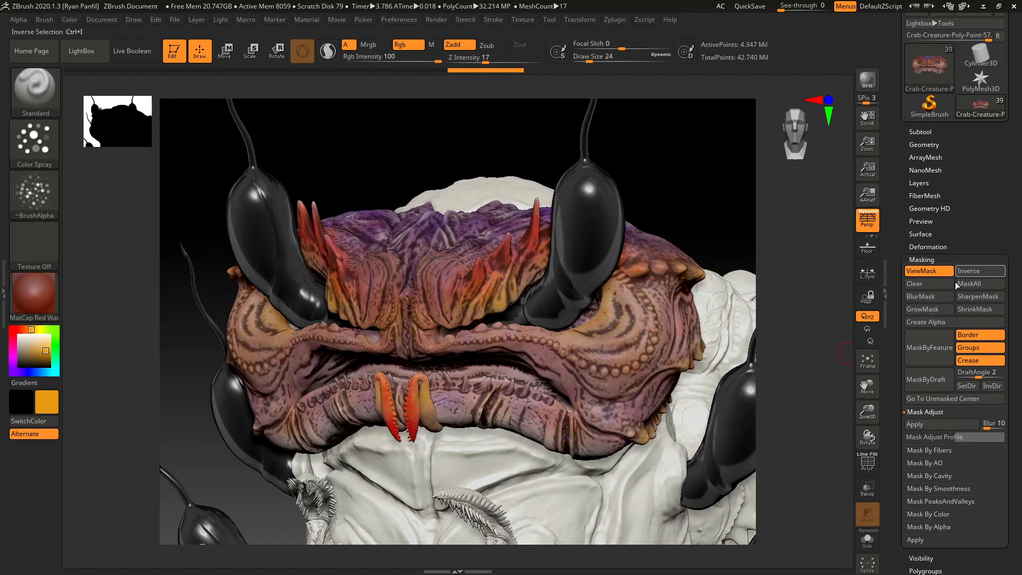
left_click(941, 272)
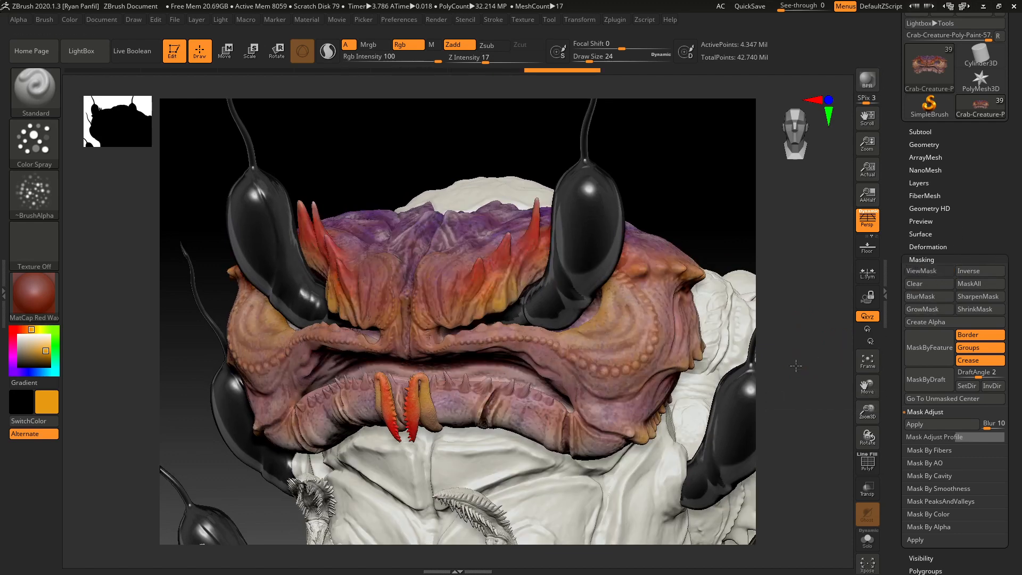
- Pick a pale beige as the main paint colour
left_click_drag(796, 360, 772, 362)
left_click(25, 339)
left_click_drag(25, 339, 24, 341)
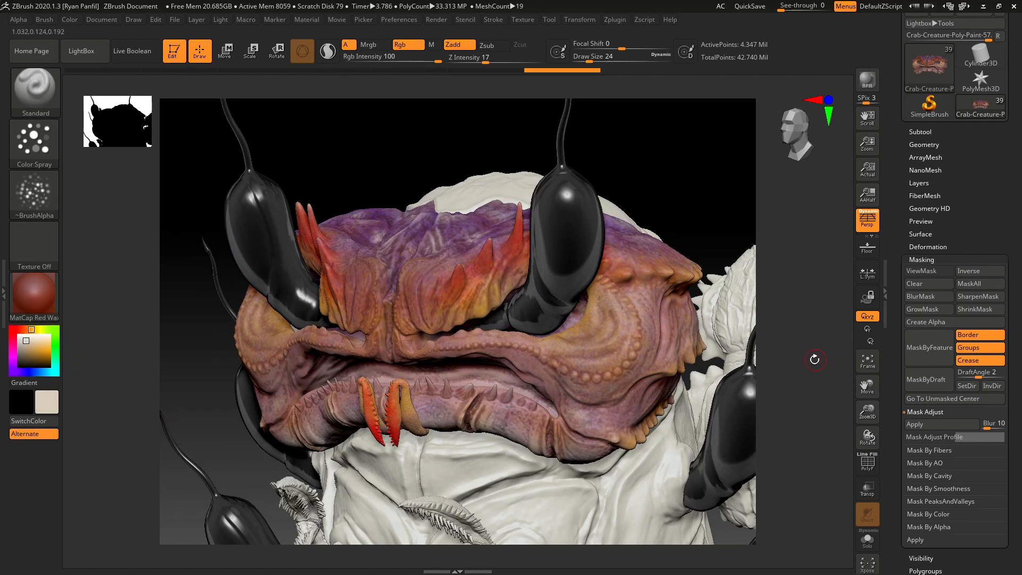
- Examine the colouring in the crab reference photos DSC_0005.JPG and oneofthefour.jpg, and return to the creature model
key("alt+Tab")
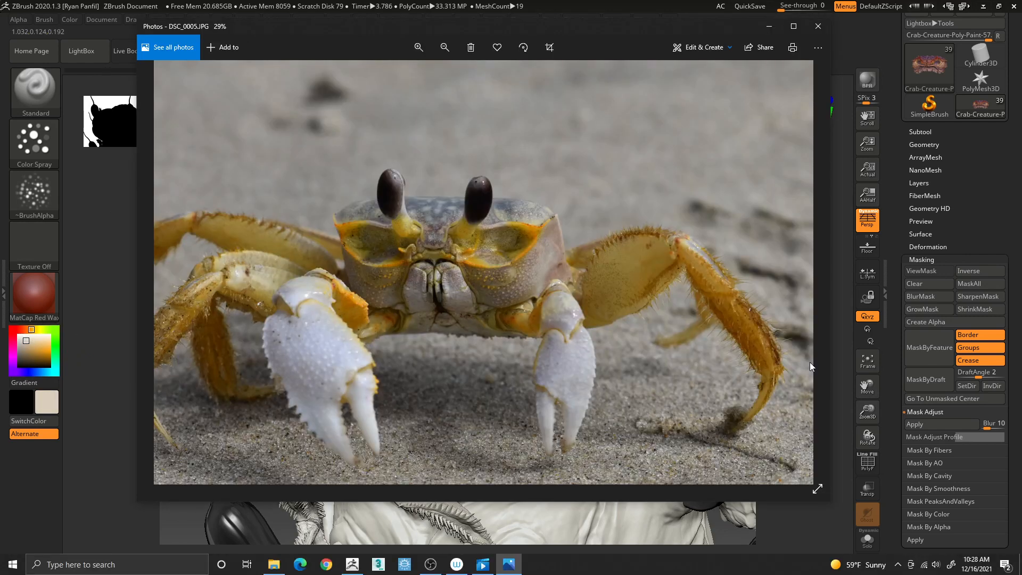
key("alt+Tab")
key("alt+Tab")
left_click(274, 564)
double_click(668, 143)
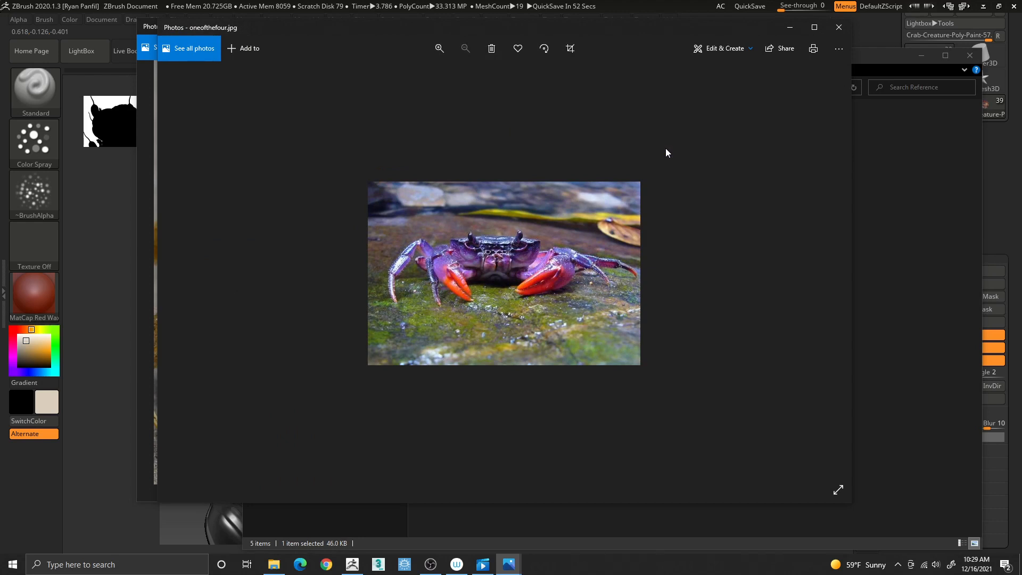
key("alt+Tab")
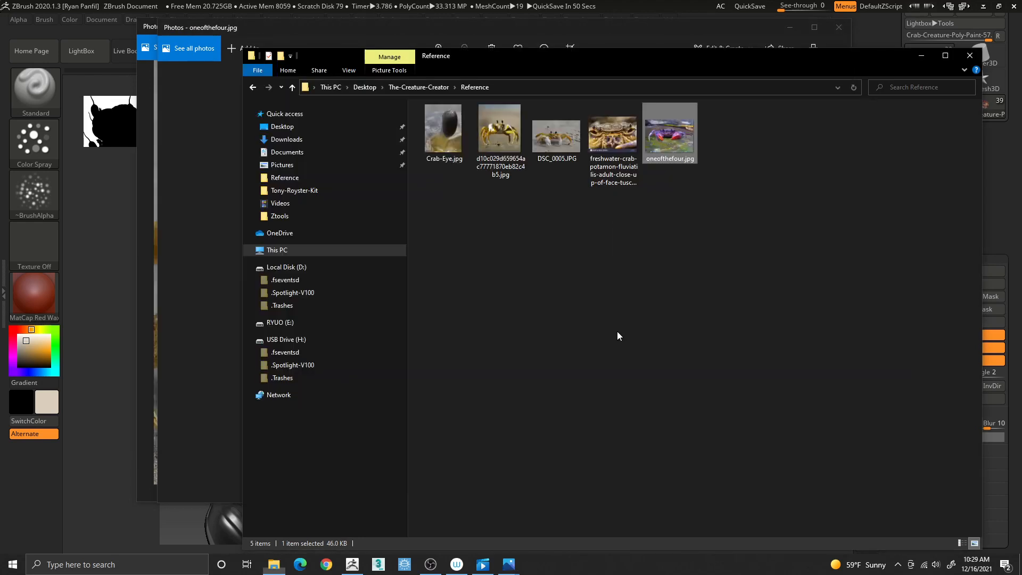
left_click(271, 7)
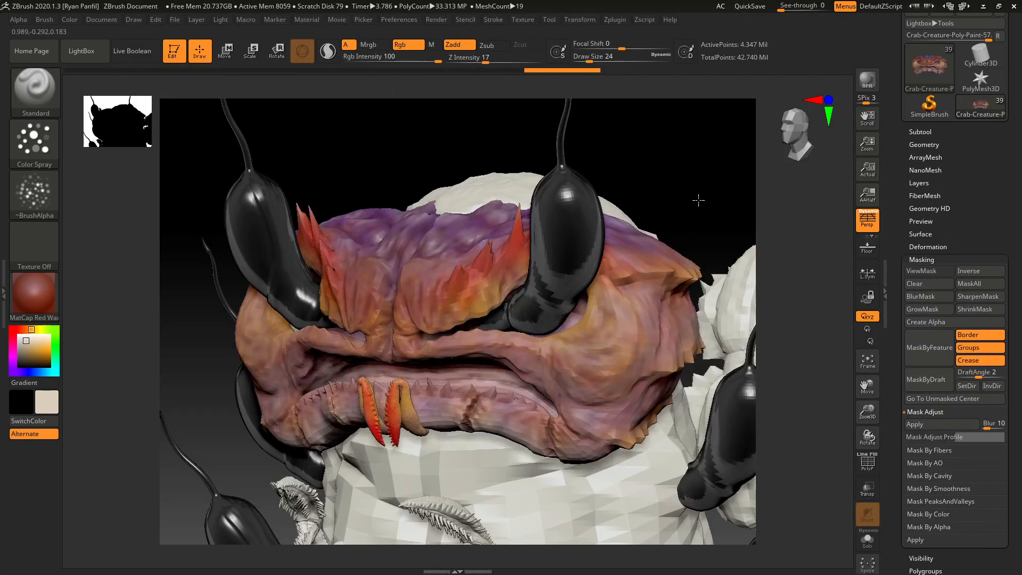
- Enlarge the Color Spray brush to draw size 56 and turn off Zadd for colour-only painting
left_click_drag(698, 200, 666, 222)
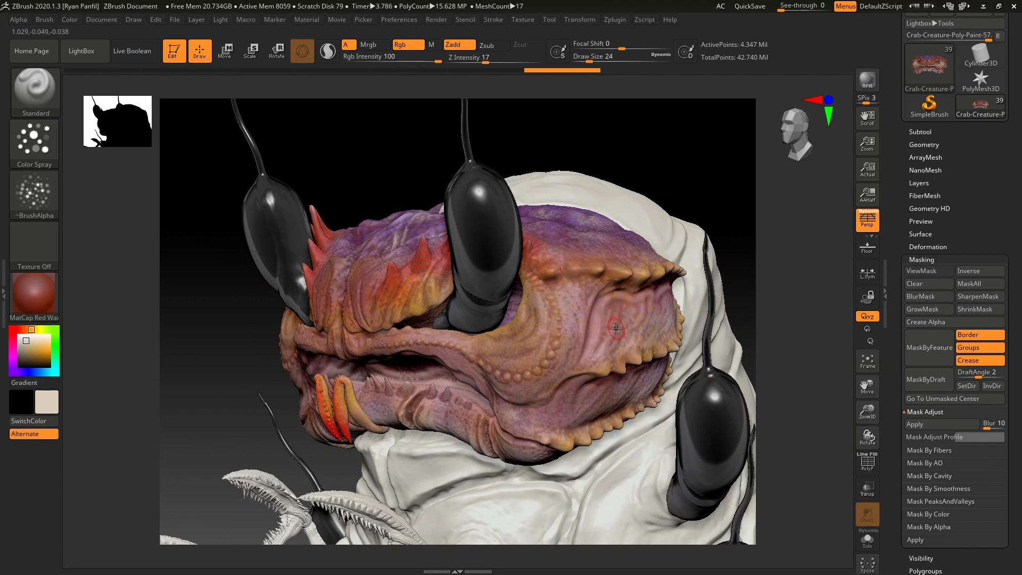
key("bracketright")
key("bracketright")
key("bracketright")
key("bracketright")
key("ctrl")
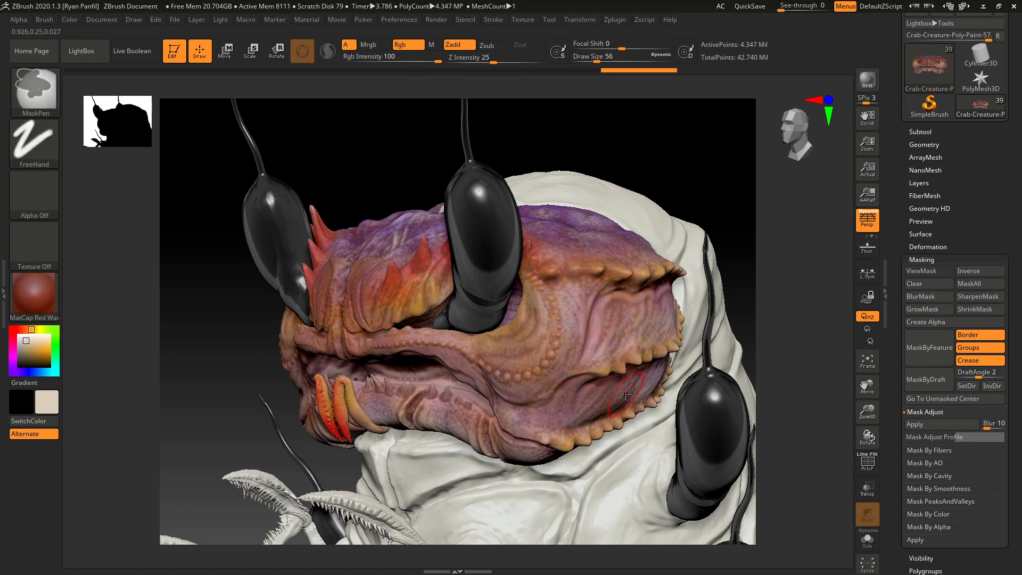
left_click(458, 46)
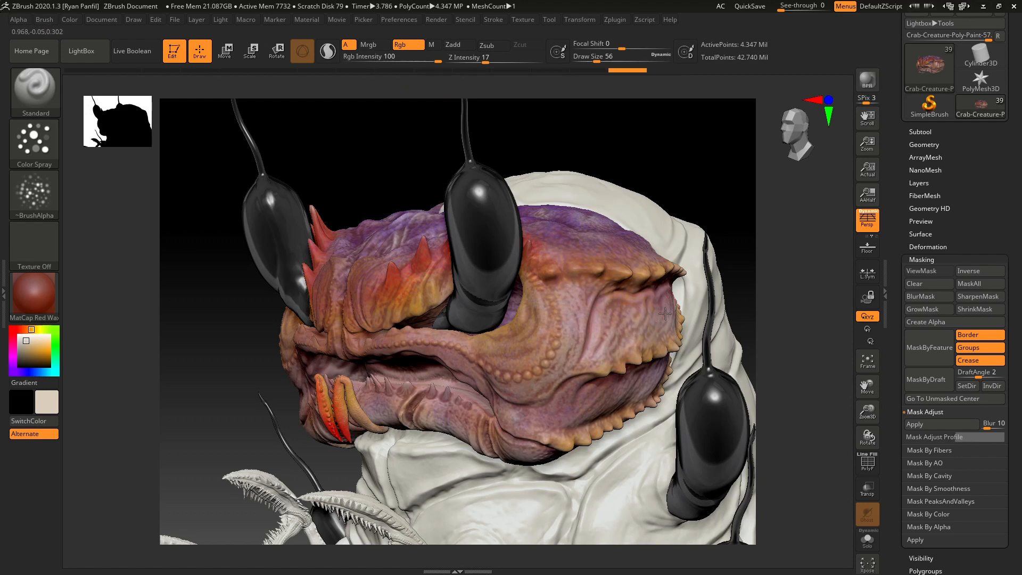
- Spray pale beige over the side plates of the head, between the spiky ridges and along the lower cheek
right_click_drag(665, 313, 733, 337)
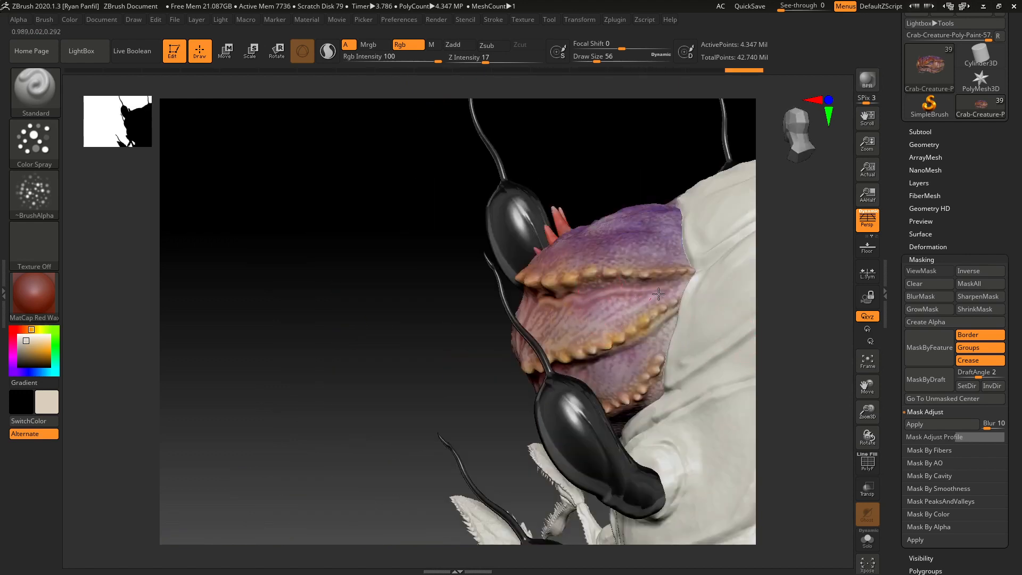
right_click_drag(768, 290, 485, 257)
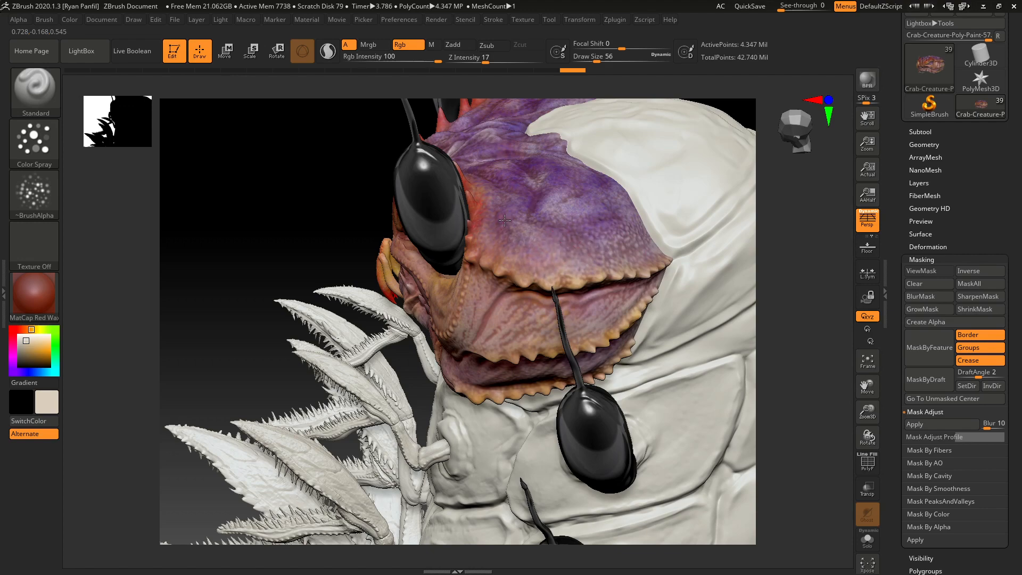
mouse_move(777, 277)
right_mouse_down()
mouse_move(803, 263)
mouse_move(789, 333)
mouse_move(775, 299)
right_mouse_up()
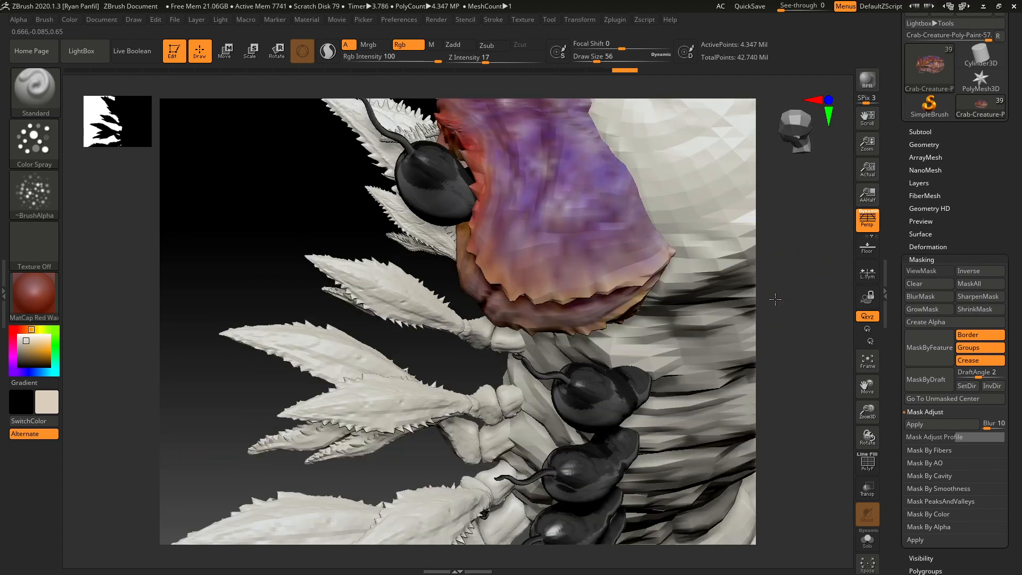
left_click_drag(775, 299, 765, 257)
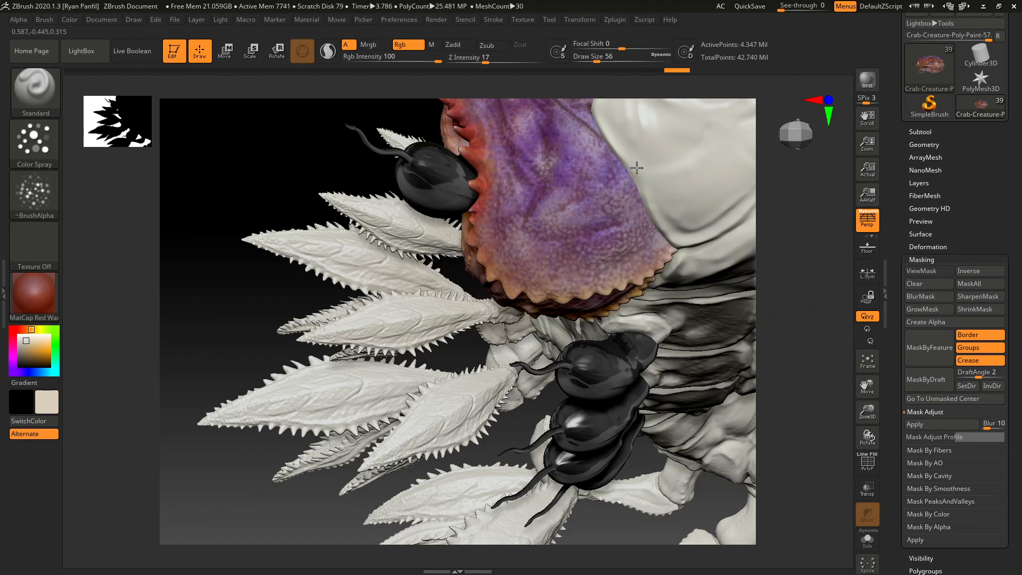
mouse_move(820, 346)
left_mouse_down()
mouse_move(837, 316)
mouse_move(825, 353)
left_mouse_up()
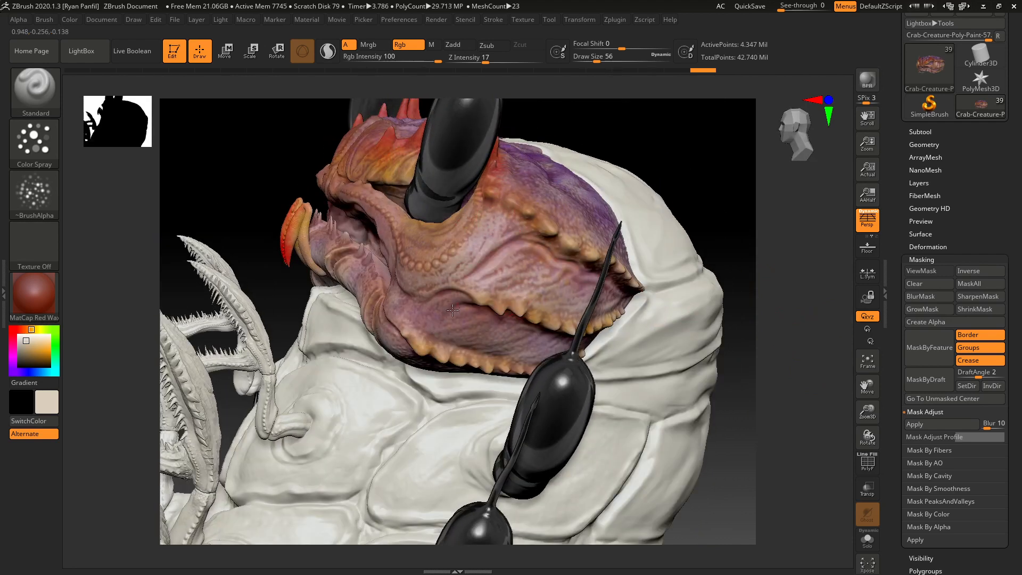
left_click_drag(821, 376, 587, 307)
- Isolate the head subtool and spray pale beige over its underside and the segments of the lower jaw
left_click(872, 539)
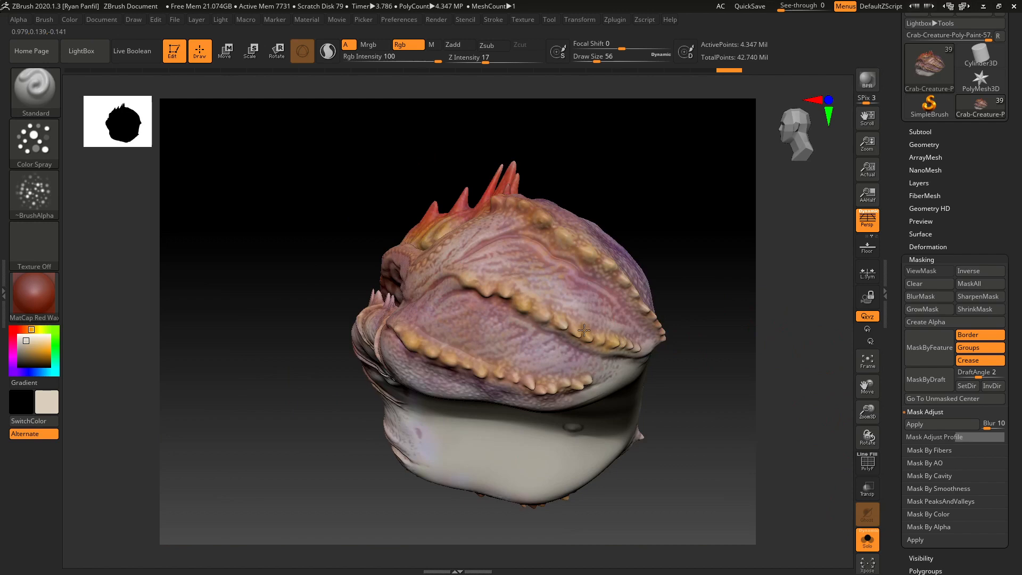
left_click_drag(584, 330, 565, 323)
mouse_move(675, 391)
left_mouse_down()
mouse_move(714, 420)
mouse_move(732, 419)
left_mouse_up()
left_click_drag(420, 362, 371, 346)
mouse_move(450, 473)
left_mouse_down()
mouse_move(454, 454)
mouse_move(626, 478)
mouse_move(604, 493)
left_mouse_up()
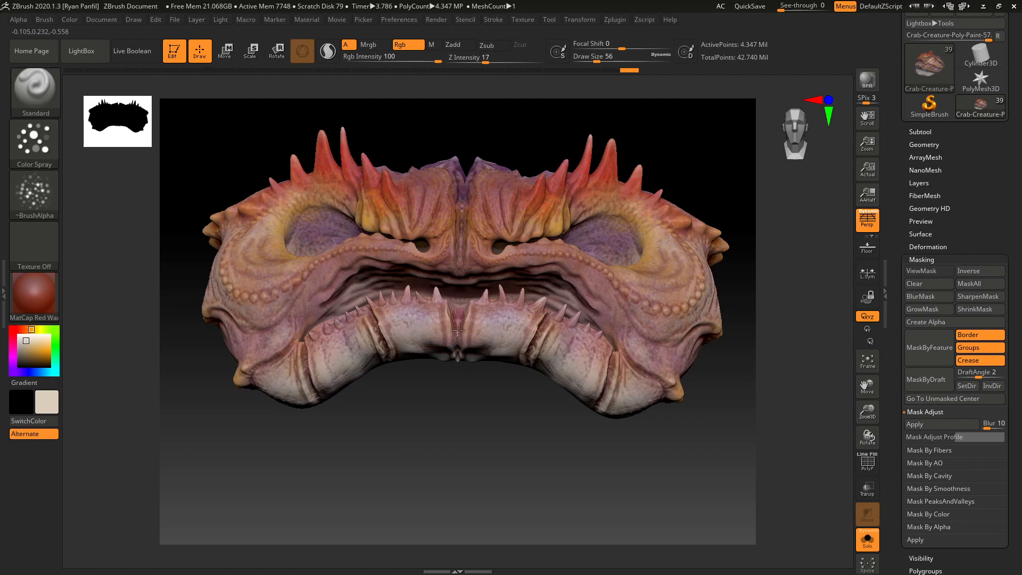
left_click_drag(450, 361, 525, 342)
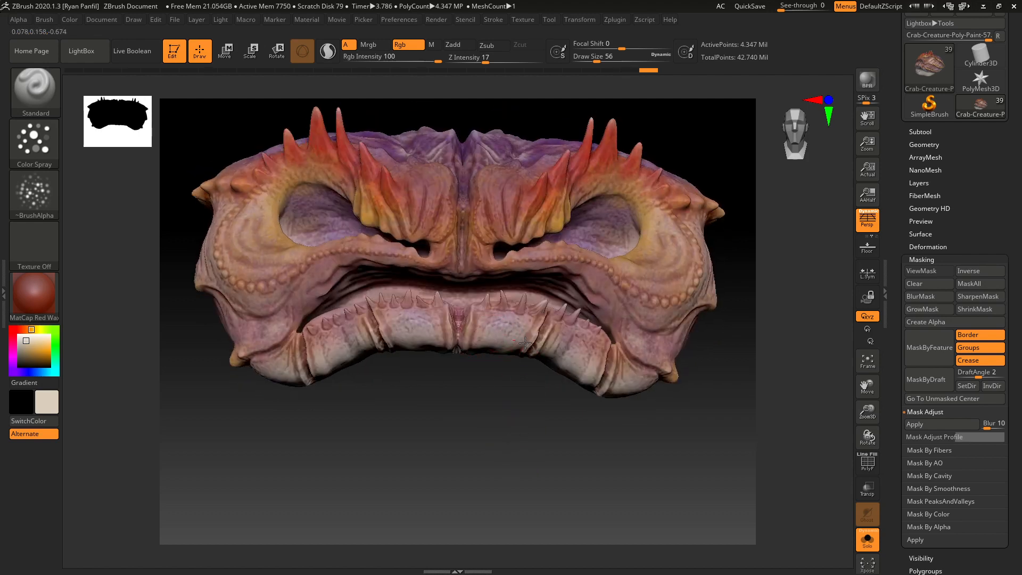
left_click_drag(471, 455, 440, 398)
- Compare the pale jaw paint with the white claws and face in the DSC_0005.JPG reference photo
key("alt+Tab")
key("alt+Tab")
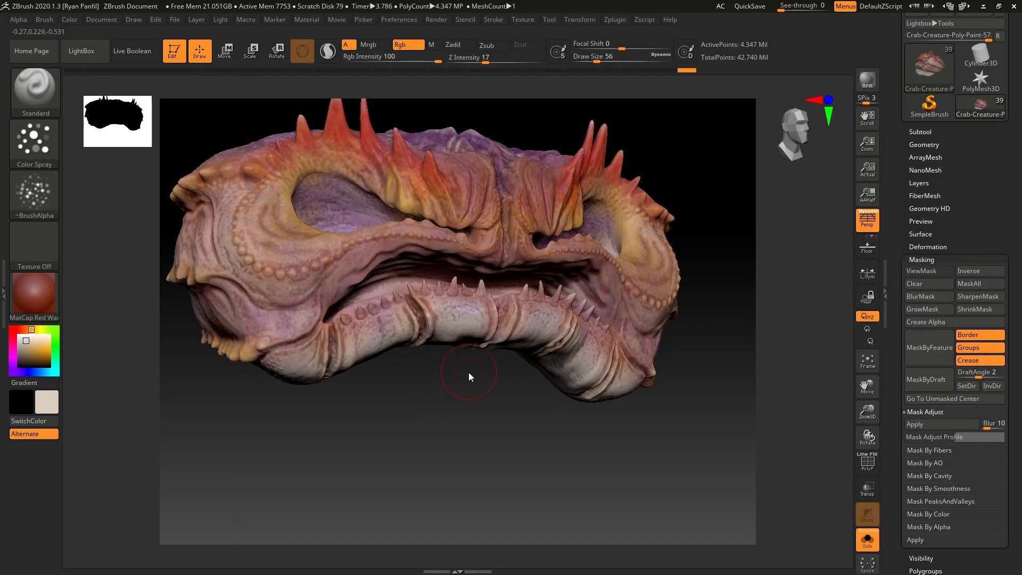
key("alt+Tab")
left_click(285, 361)
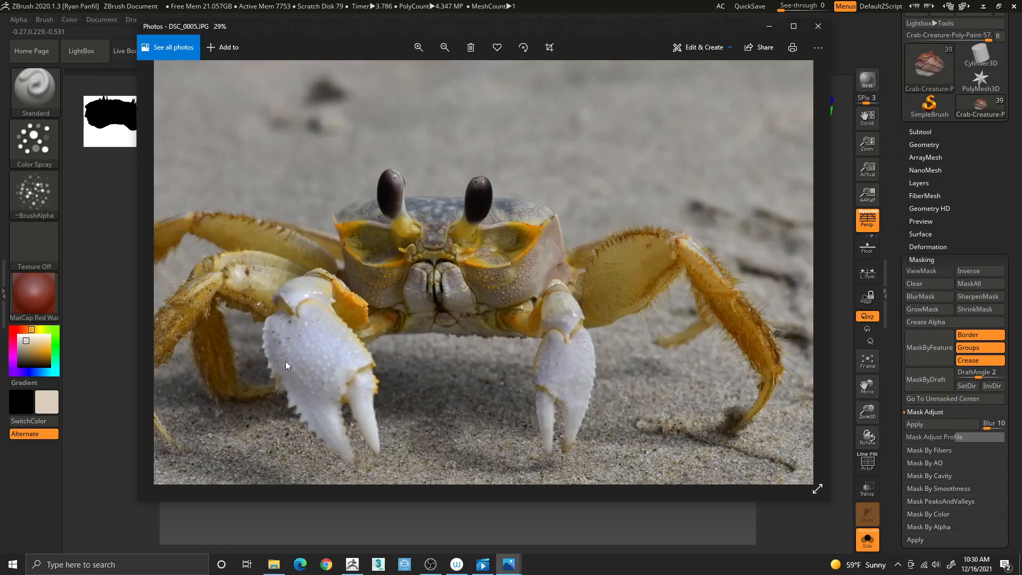
key("alt+Tab")
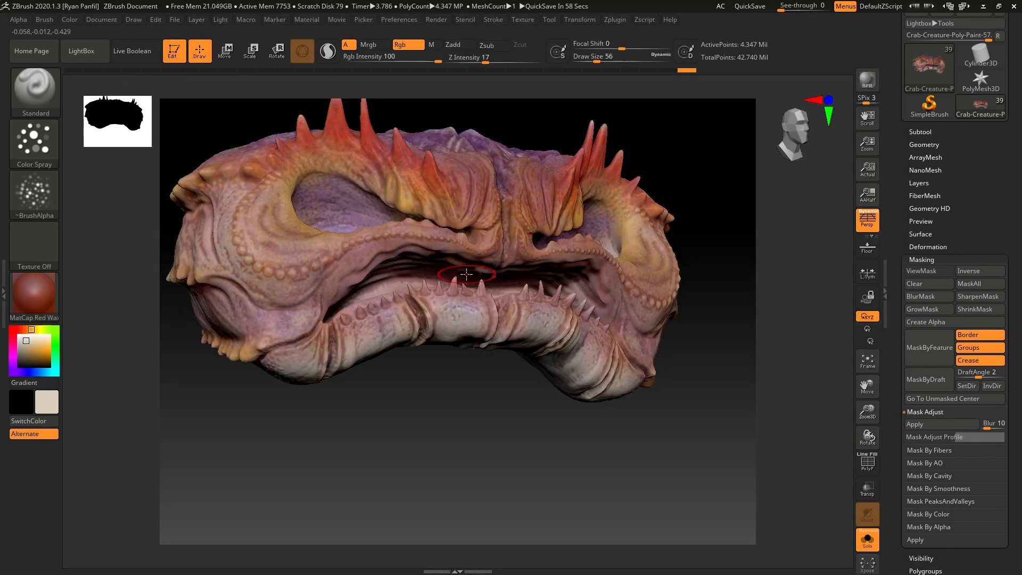
key("alt+Tab")
key("alt+Tab")
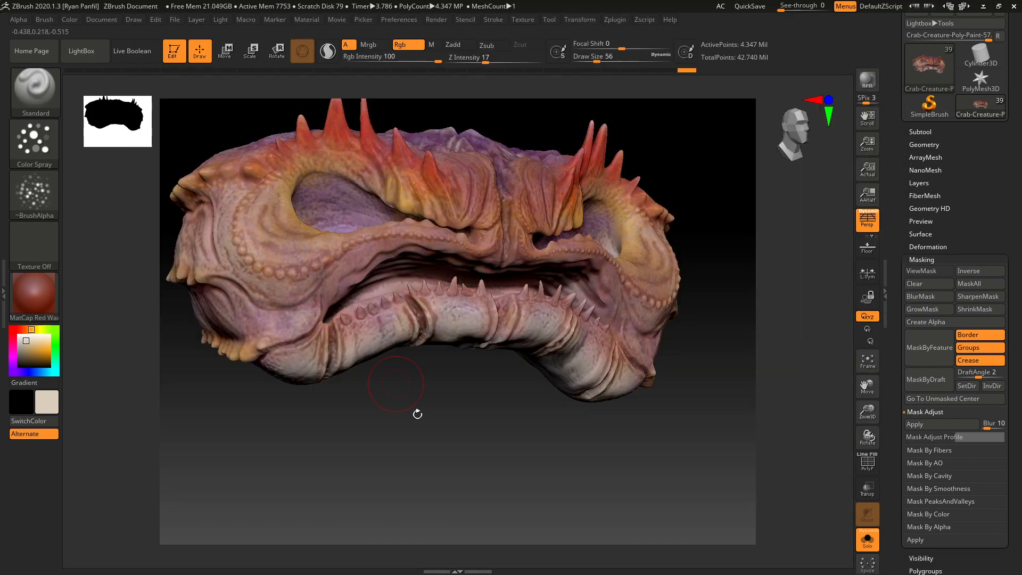
- Undo the last paint stroke around the folds above the mouth
left_click_drag(418, 415, 381, 413)
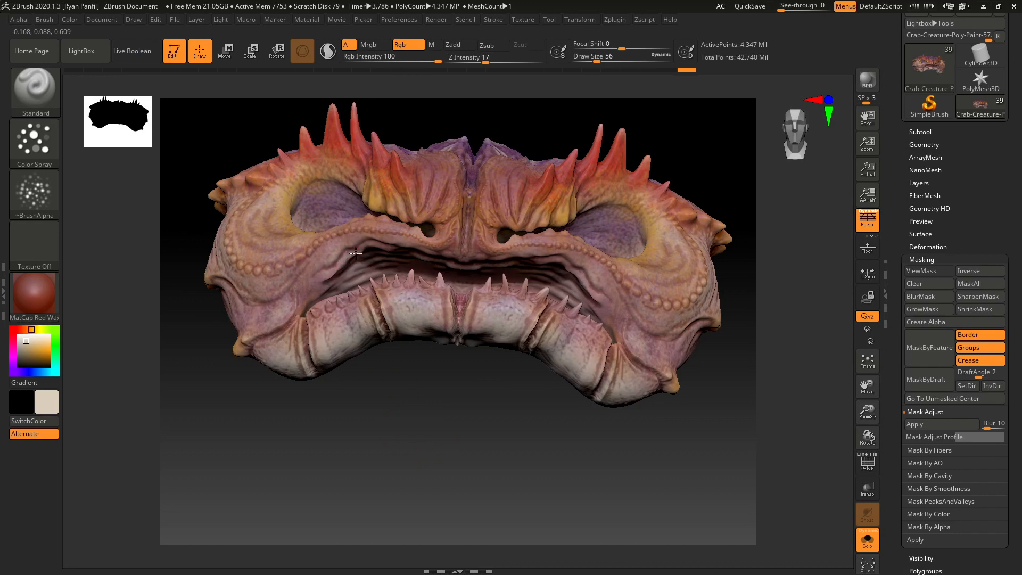
left_click_drag(404, 420, 411, 439)
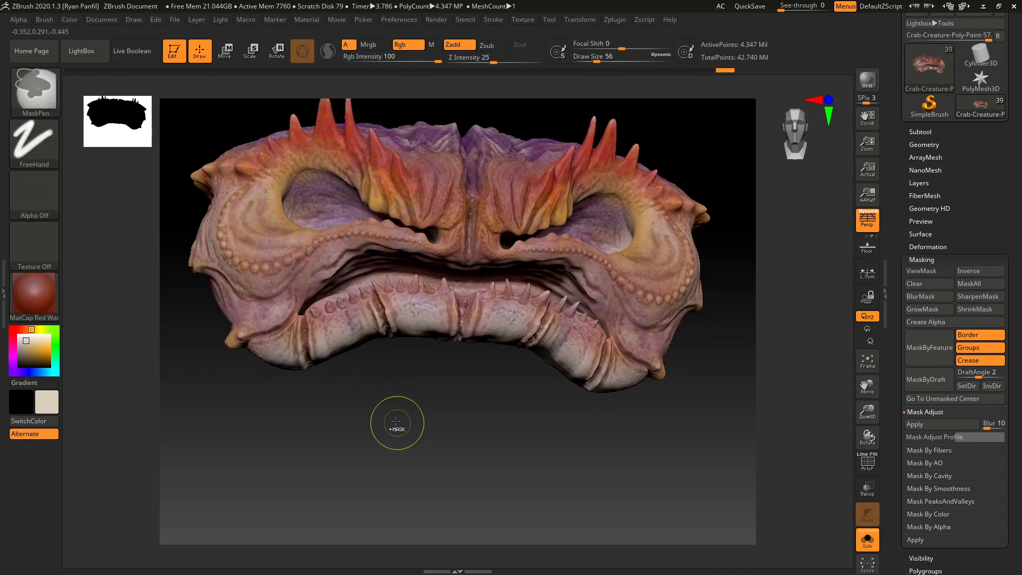
key("ctrl+z")
key("ctrl+z")
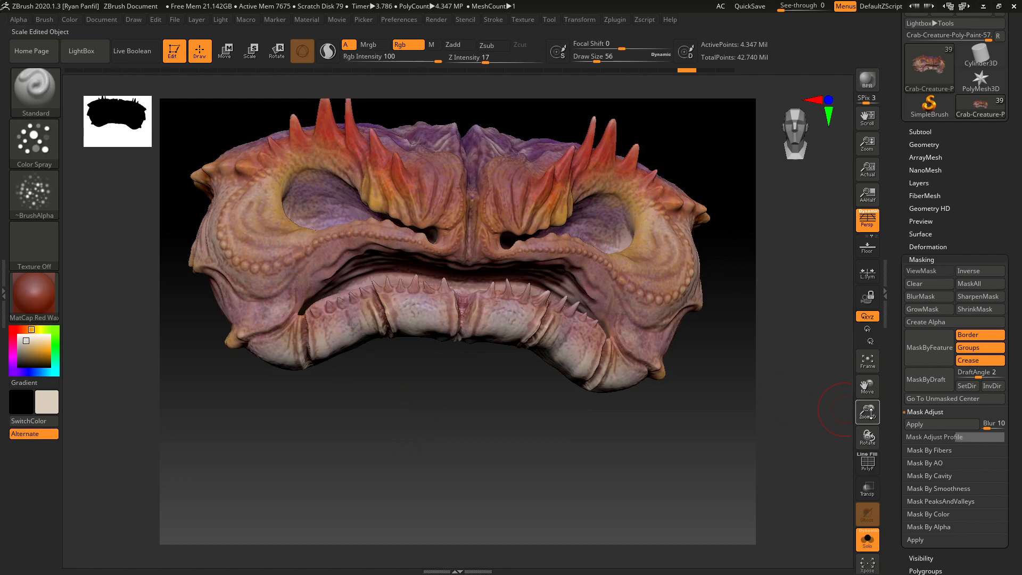
- Try spraying pale beige along the upper lip between the eye socket and mouth, and undo the stroke
left_click_drag(868, 413, 534, 457)
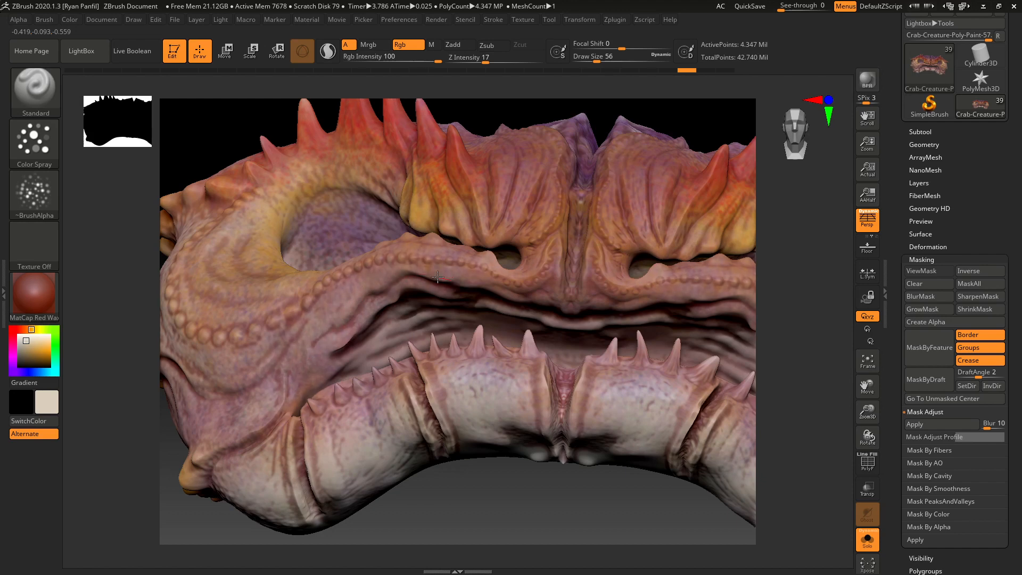
left_click_drag(437, 276, 472, 299)
left_click_drag(533, 482, 537, 525)
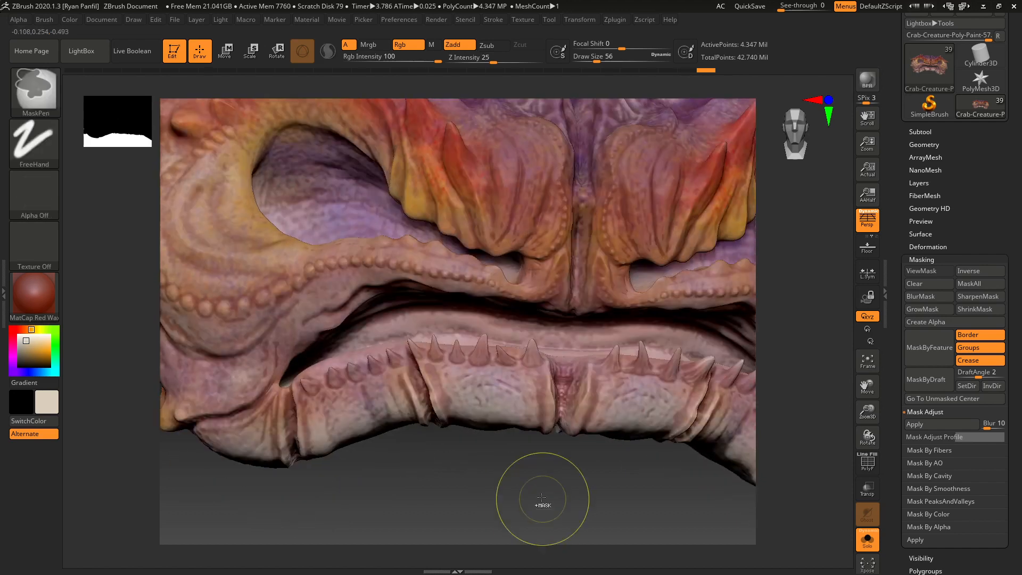
key("ctrl+z")
left_click_drag(538, 471, 538, 455)
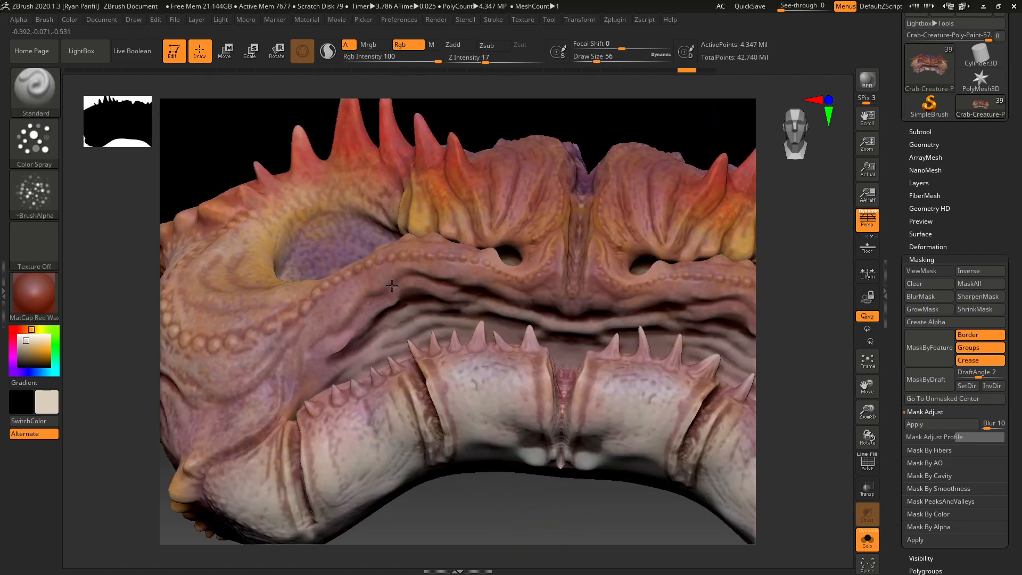
- Spray pale beige over the skin beside the mouth corner and across the cheek folds below the eye socket
mouse_move(340, 323)
left_mouse_down()
mouse_move(331, 300)
mouse_move(313, 351)
left_mouse_up()
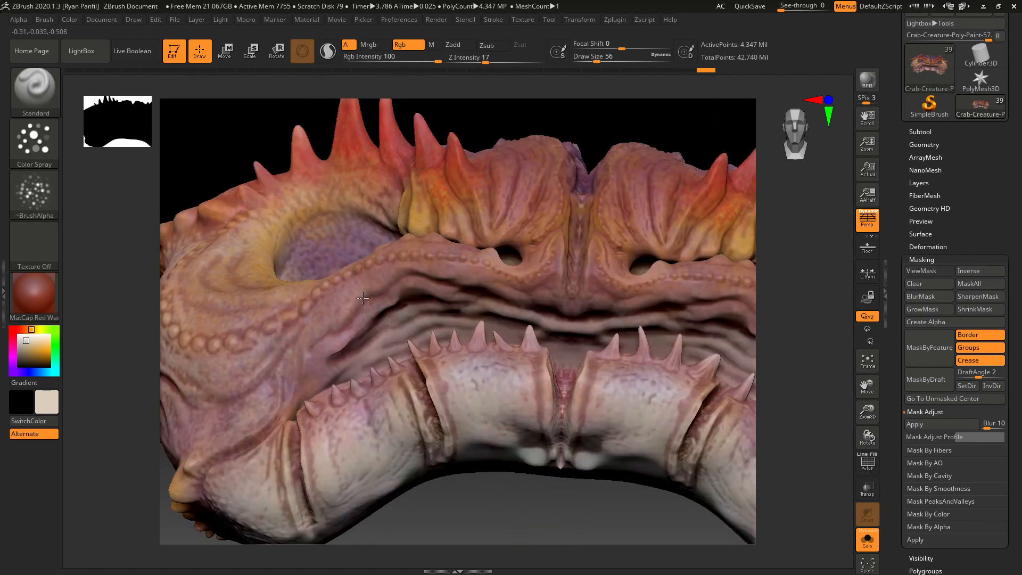
mouse_move(363, 299)
left_mouse_down()
mouse_move(503, 271)
mouse_move(479, 274)
mouse_move(518, 298)
mouse_move(542, 296)
left_mouse_up()
left_click_drag(525, 543, 794, 341)
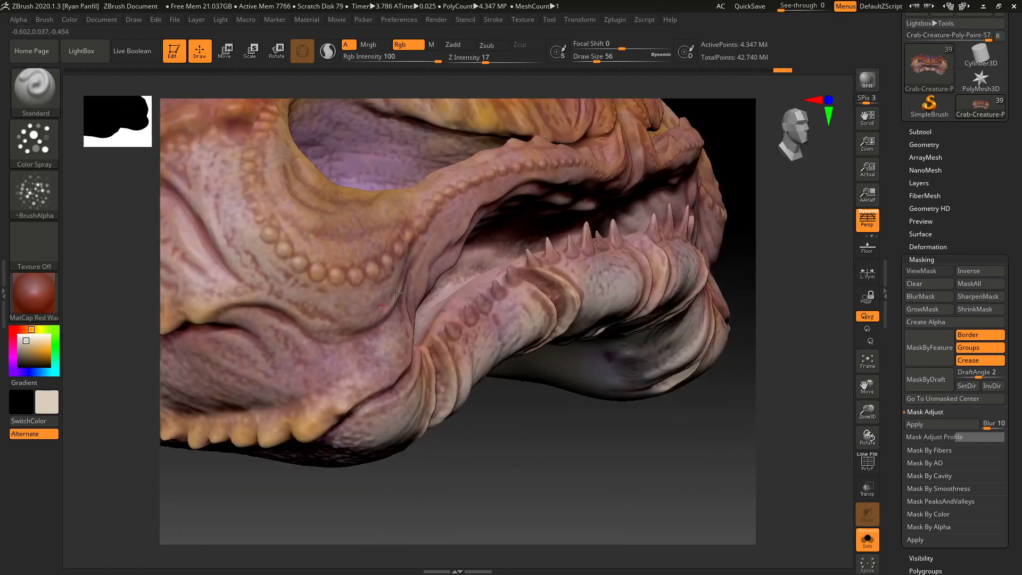
left_click_drag(321, 326, 258, 340)
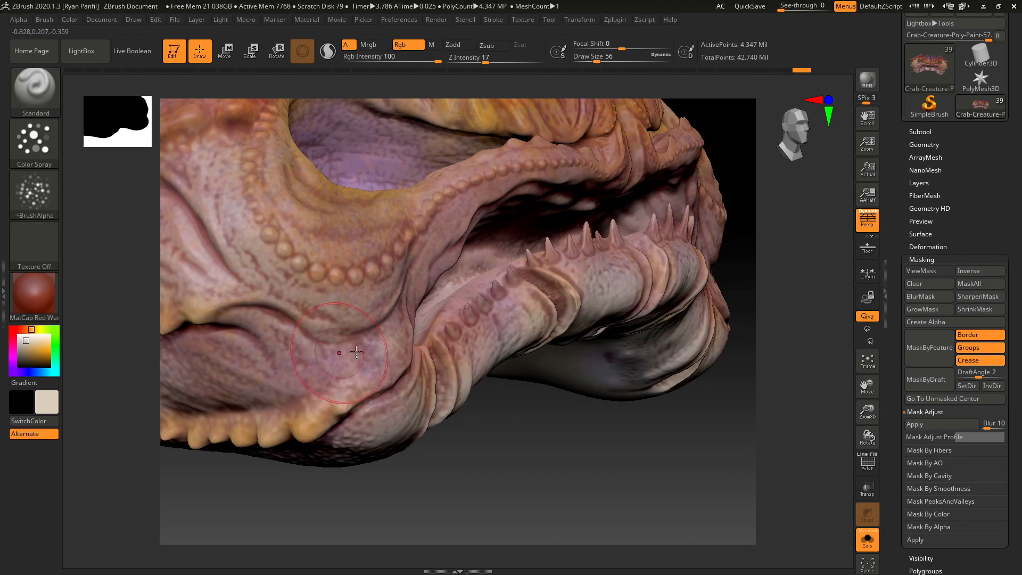
left_click_drag(461, 312, 446, 321)
- Set the paint colour to orange, shrink the draw size to 8, and start tinting the round bumps below the eye socket
left_click_drag(45, 353, 48, 350)
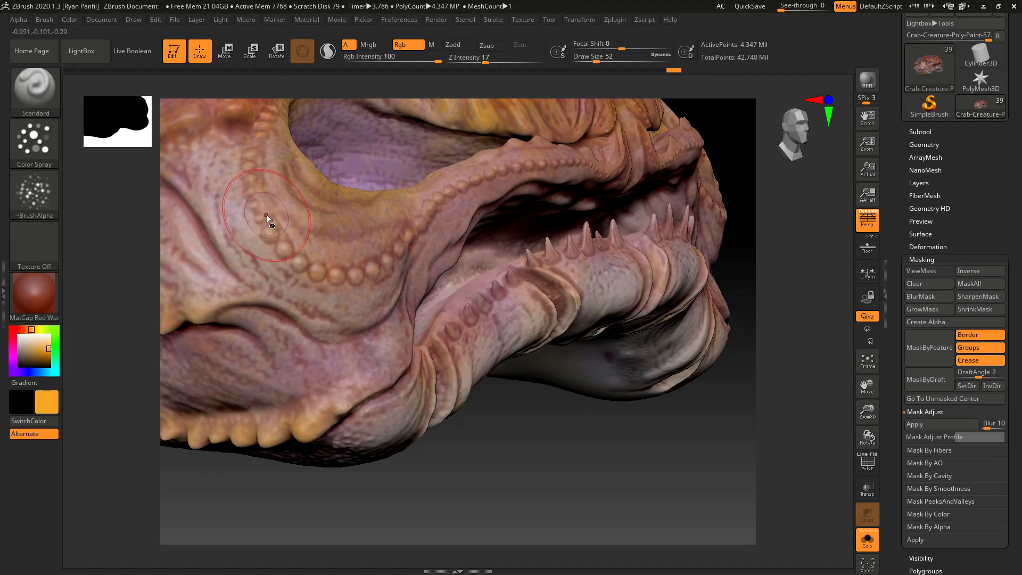
key("bracketleft")
key("bracketleft")
key("bracketleft")
key("bracketleft")
key("bracketleft")
left_click_drag(284, 250, 300, 262)
key("bracketright")
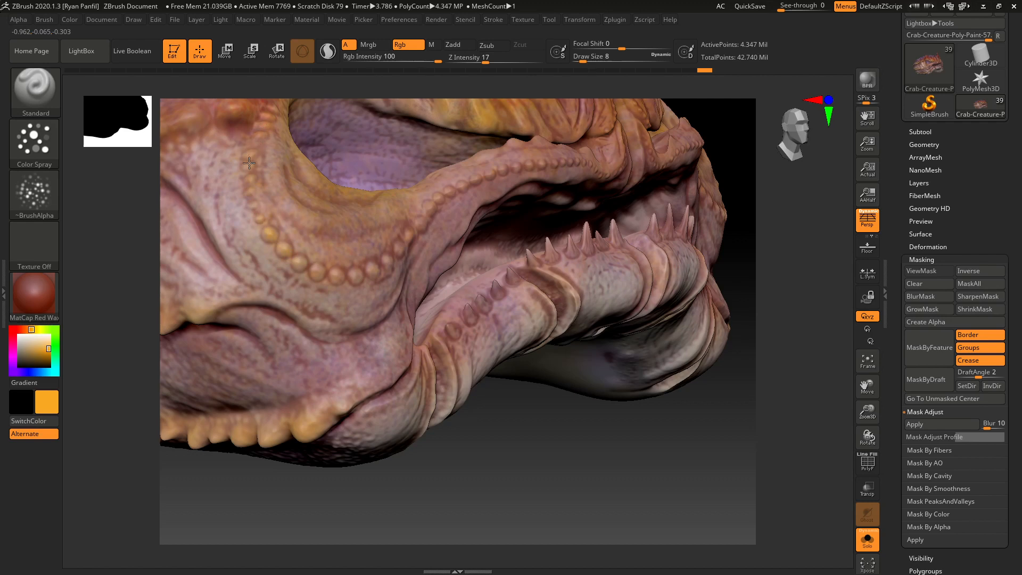
- Tint the remaining bumps in the curved row around the eye socket orange, finishing with draw size 10
left_click(266, 234)
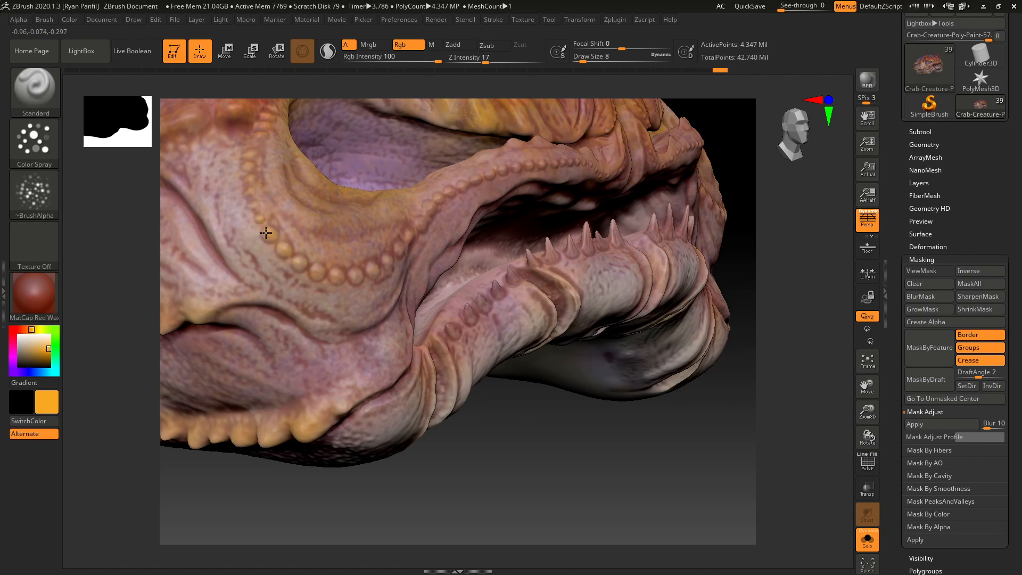
left_click(321, 270)
left_click(335, 274)
left_click_drag(596, 496, 552, 497)
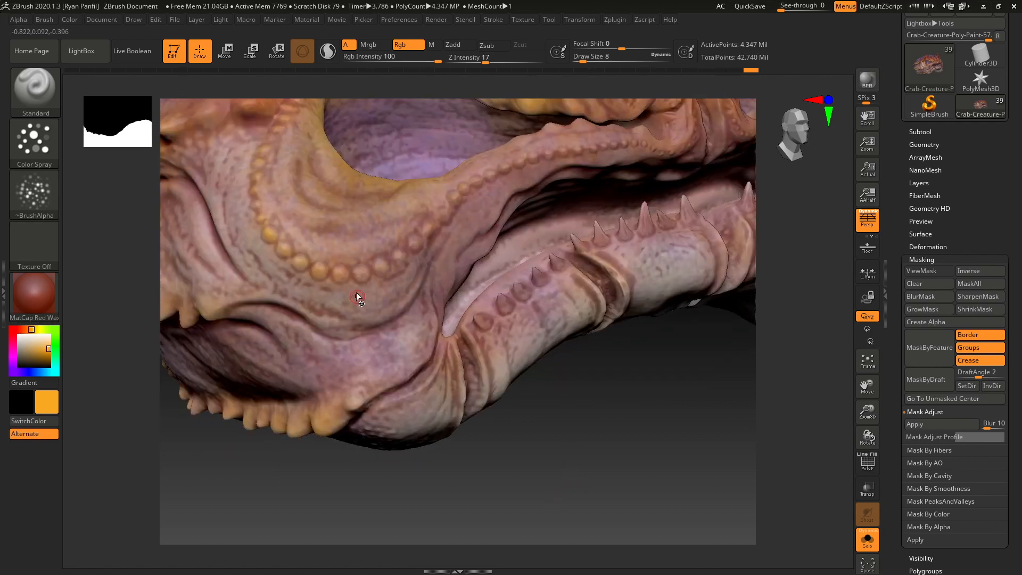
key("bracketright")
left_click_drag(361, 276, 368, 268)
left_click_drag(591, 481, 547, 468)
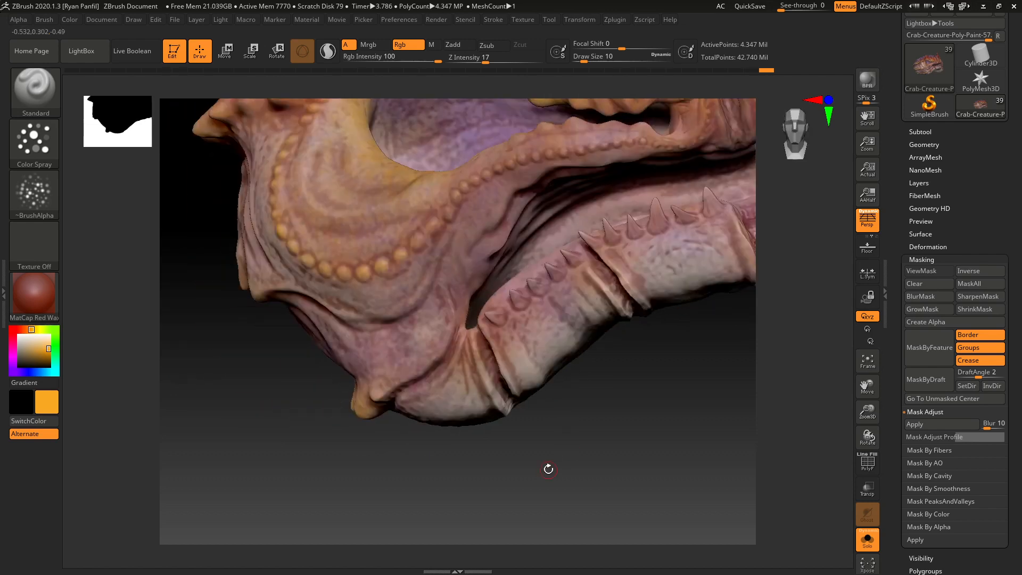
- Colour the small spikes along the lower jaw orange and spray their bases with draw size 22
mouse_move(616, 438)
left_mouse_down()
mouse_move(607, 472)
mouse_move(650, 456)
mouse_move(650, 474)
mouse_move(627, 435)
left_mouse_up()
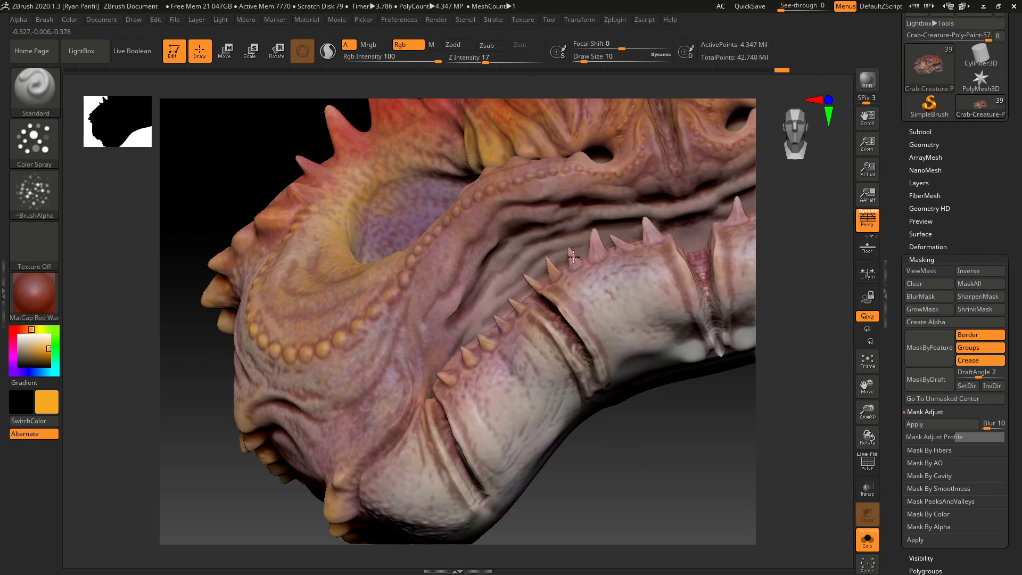
left_click_drag(730, 441, 595, 481)
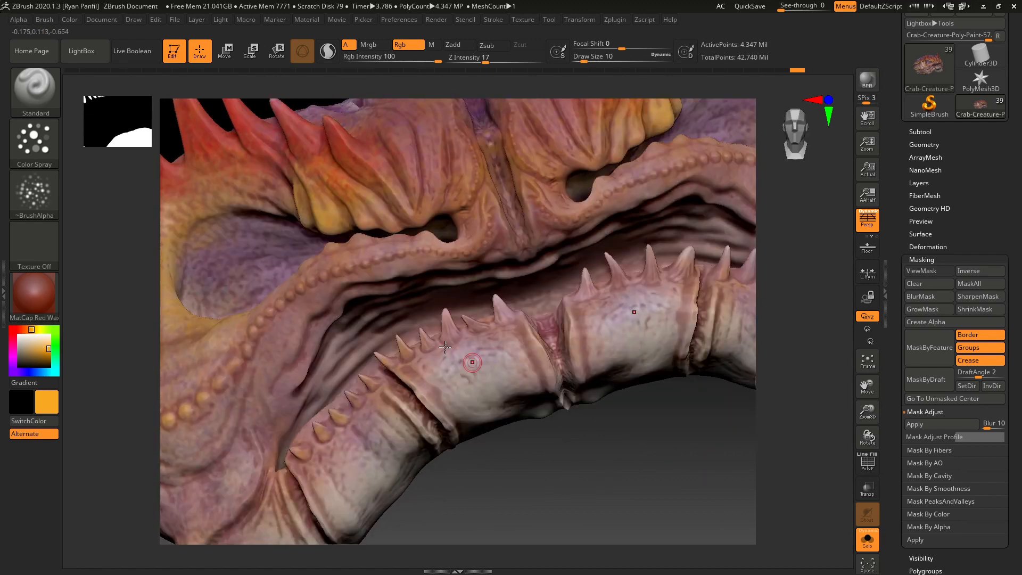
key("bracketright")
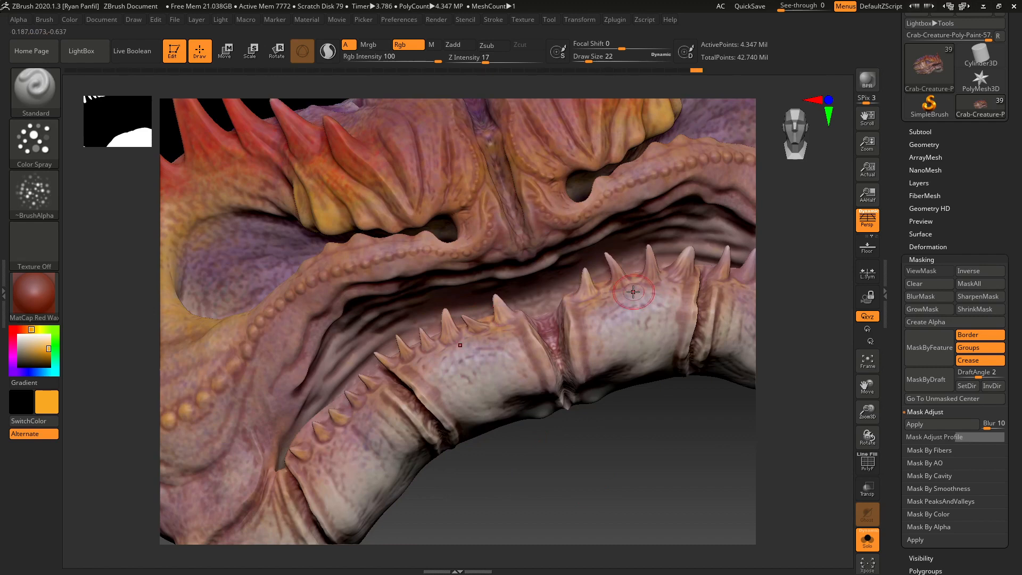
left_click_drag(666, 419, 501, 487)
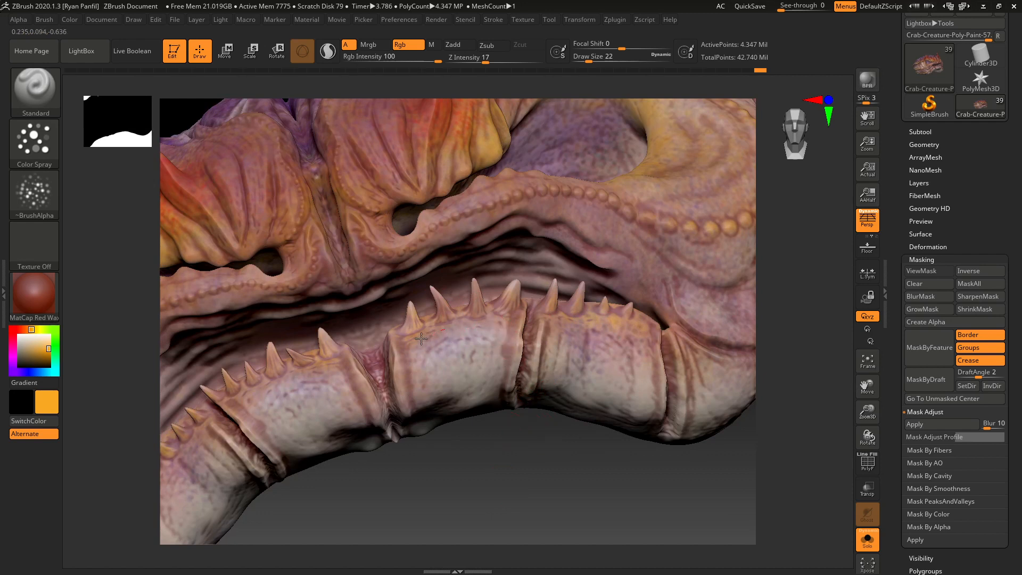
left_click_drag(280, 382, 293, 376)
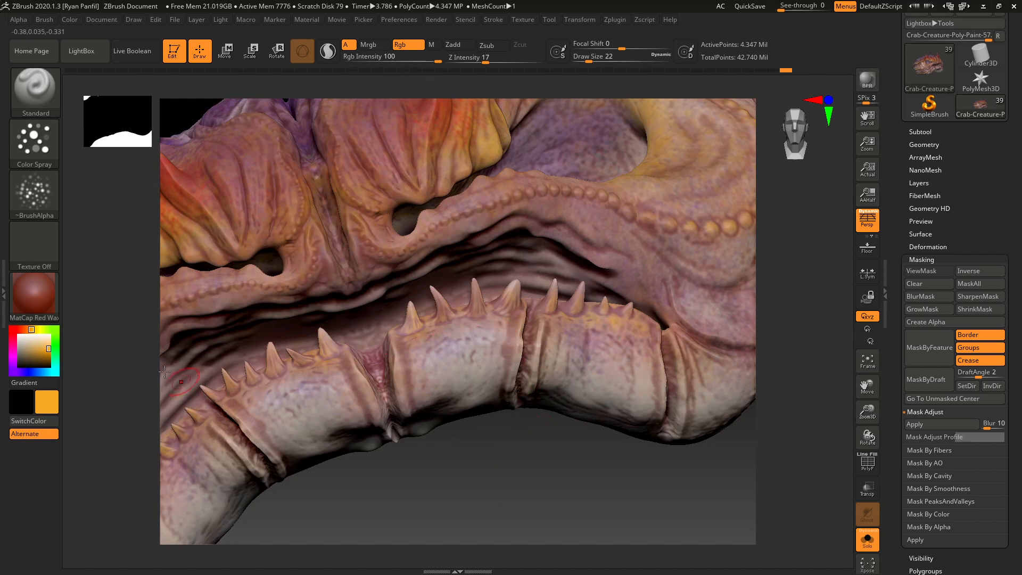
- Choose a soft pink, set Z Intensity to 29, and spray the upper areas of the lower jaw segments
left_click(13, 330)
left_click(31, 342)
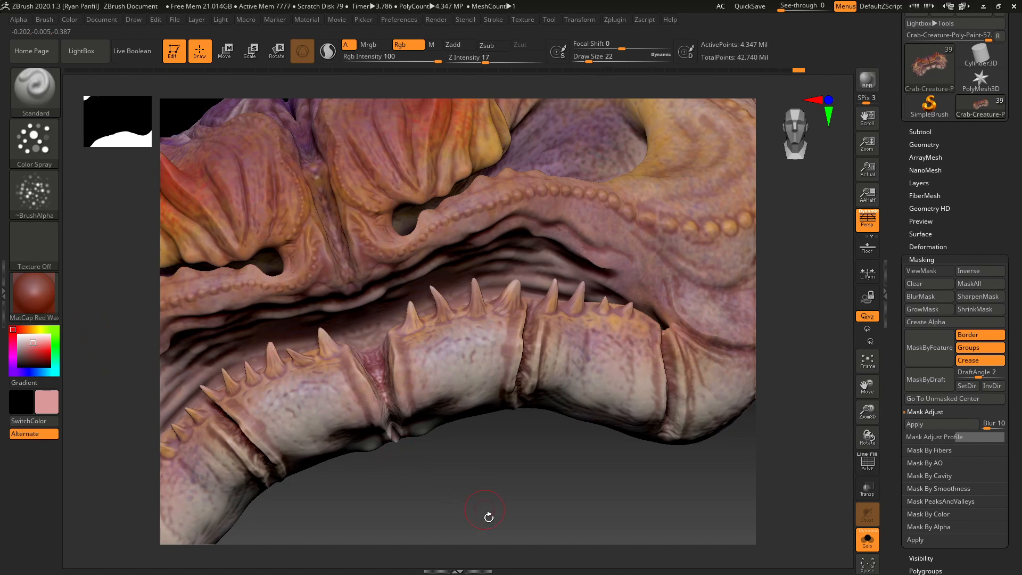
left_click_drag(486, 515, 545, 450)
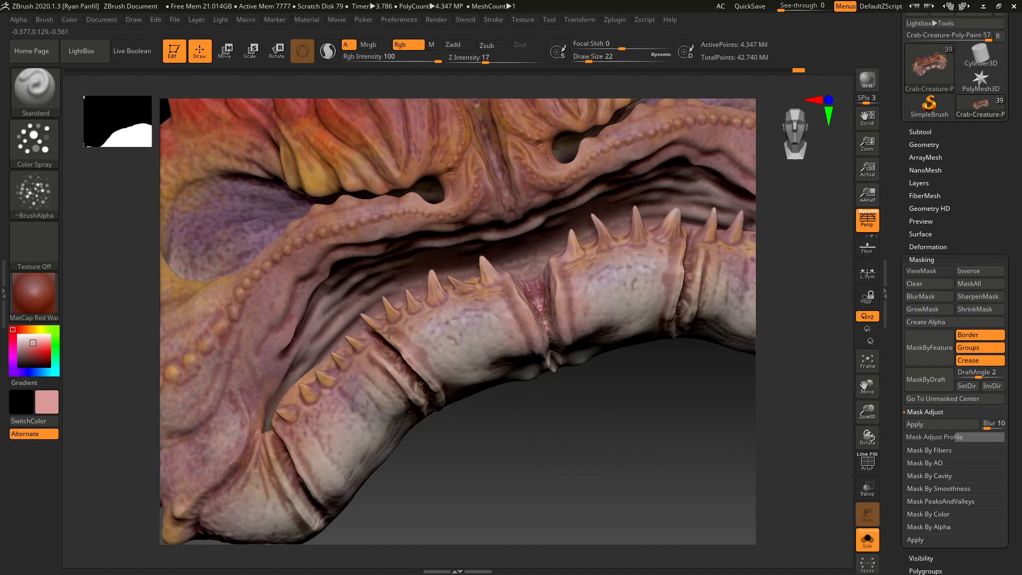
left_click_drag(418, 312, 422, 300)
left_click(496, 60)
left_click_drag(302, 512, 304, 497)
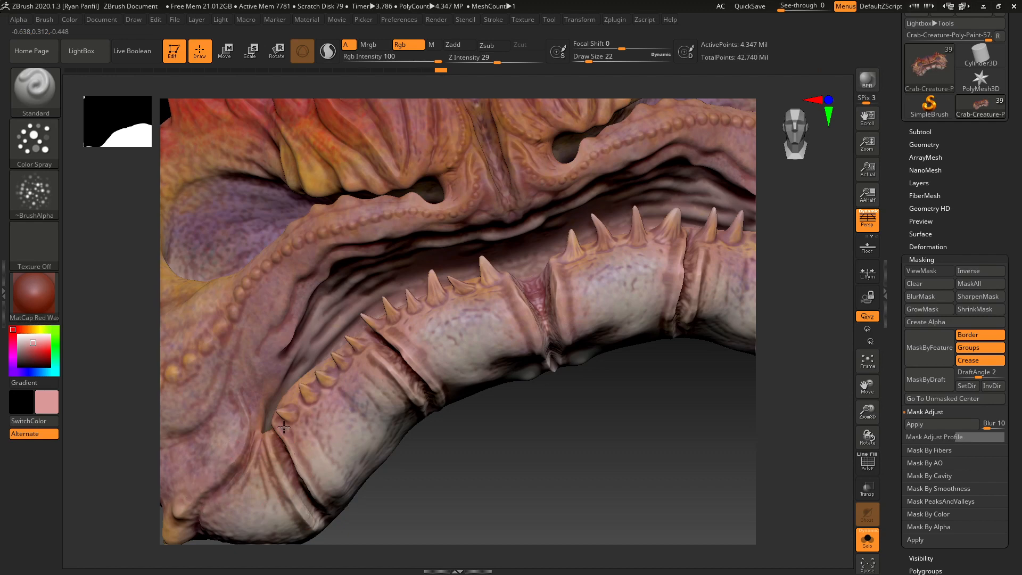
left_click_drag(284, 427, 309, 393)
- Try spraying a slightly deeper pink over the brow folds beside the centre line, enlarging the draw size to 50
left_click_drag(641, 462, 599, 461)
key("f")
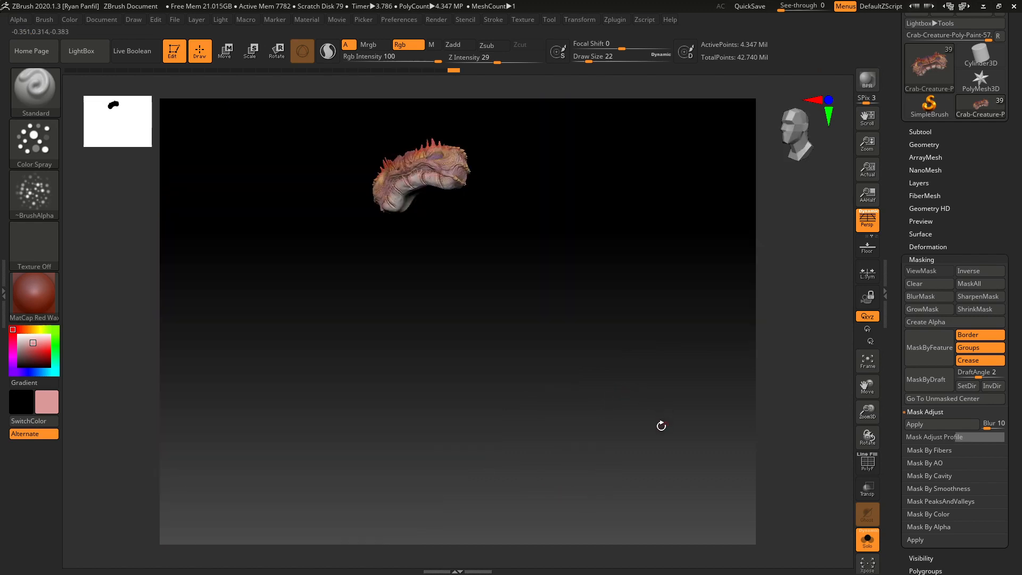
key("f")
mouse_move(669, 495)
left_mouse_down()
mouse_move(683, 488)
mouse_move(665, 483)
left_mouse_up()
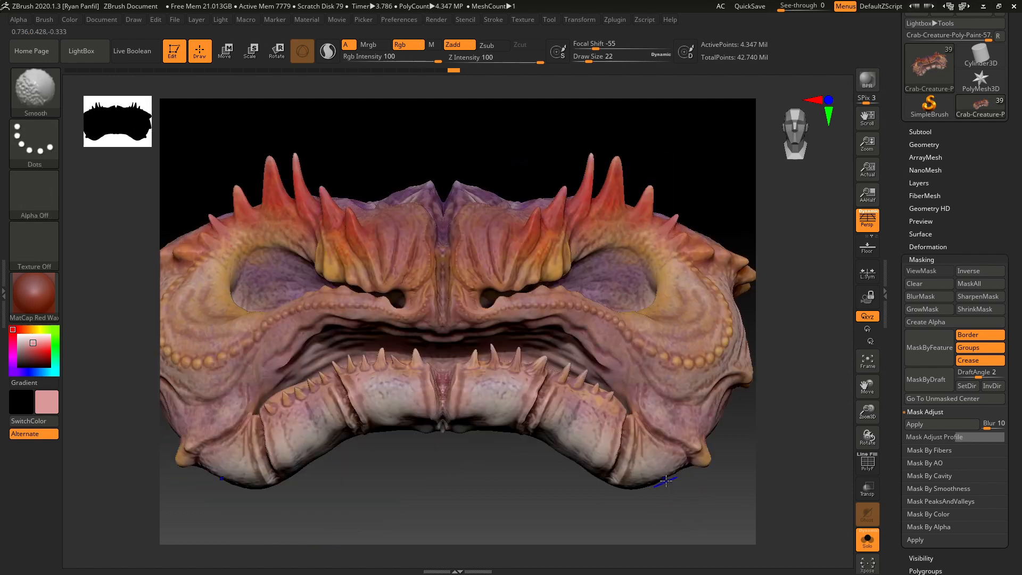
left_click_drag(572, 496, 568, 508)
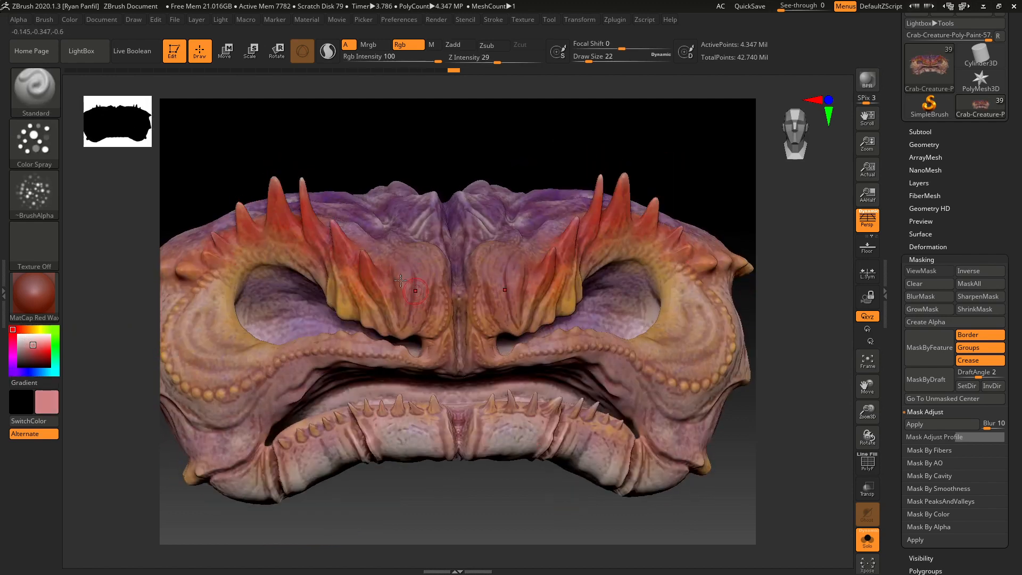
key("bracketright")
left_click_drag(443, 251, 397, 280)
key("bracketright")
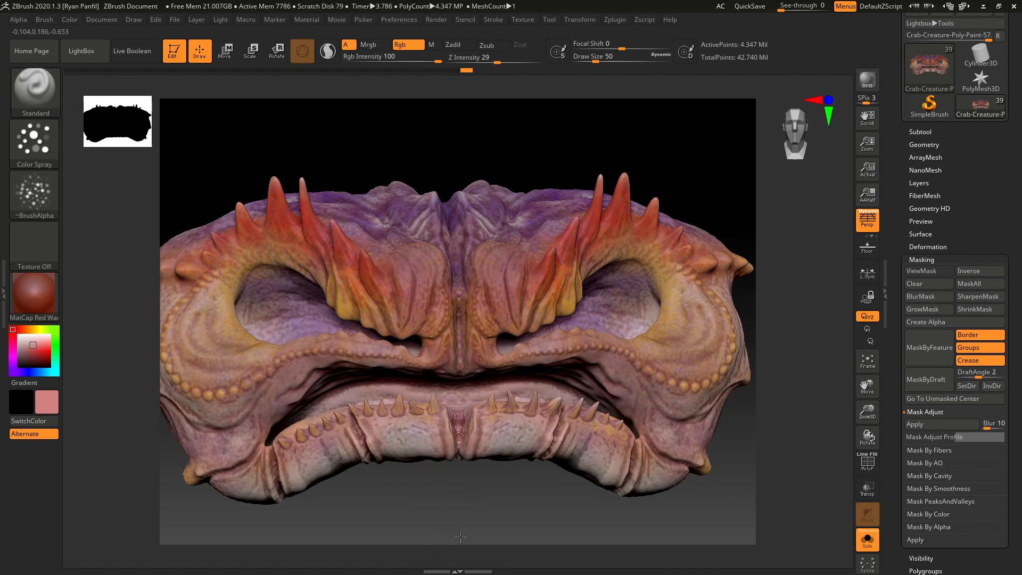
- Try spraying bright red over the large spikes above the eye sockets, and undo the latest spray strokes
left_click_drag(446, 506, 545, 484)
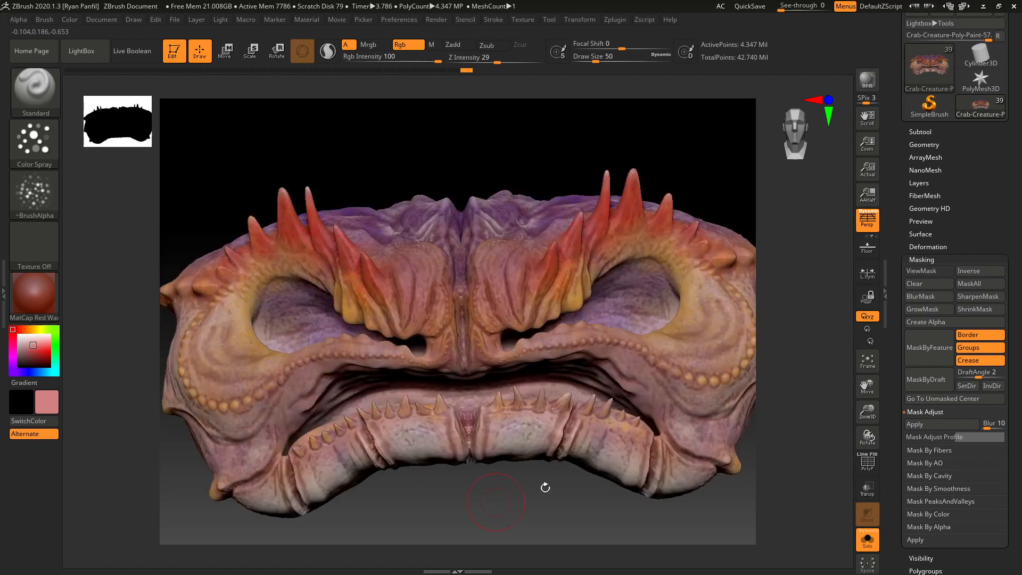
left_click(49, 350)
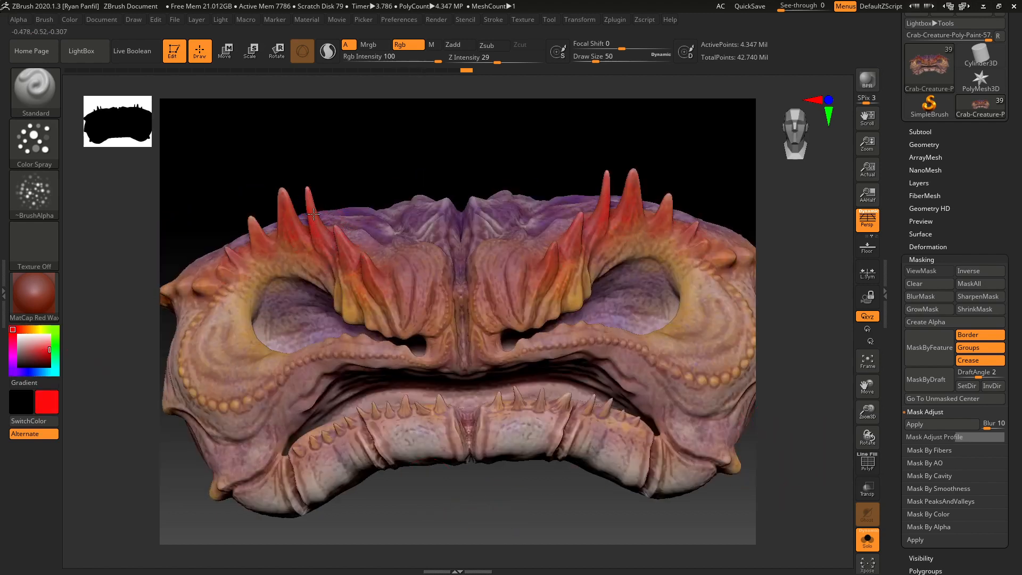
mouse_move(314, 214)
left_mouse_down()
mouse_move(311, 192)
mouse_move(284, 194)
mouse_move(255, 216)
left_mouse_up()
left_click_drag(350, 170, 351, 126)
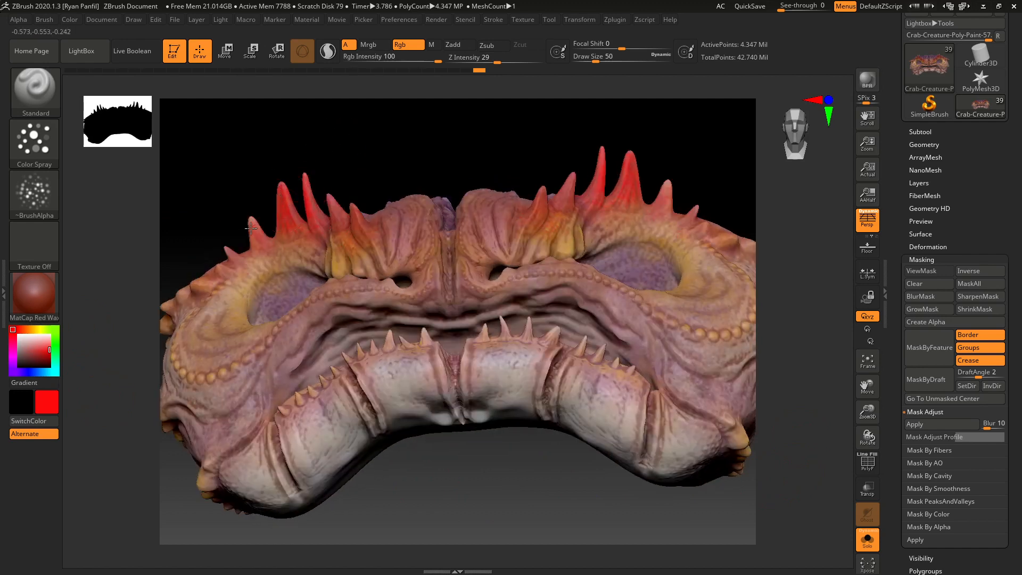
left_click_drag(359, 176, 350, 194)
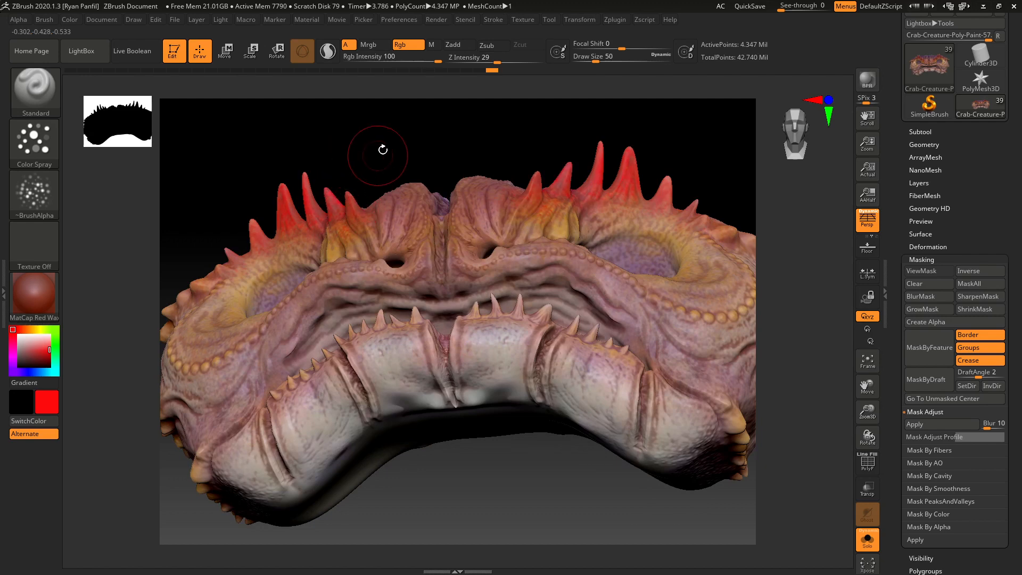
left_click_drag(383, 148, 393, 193)
left_click_drag(555, 462, 557, 443)
key("ctrl")
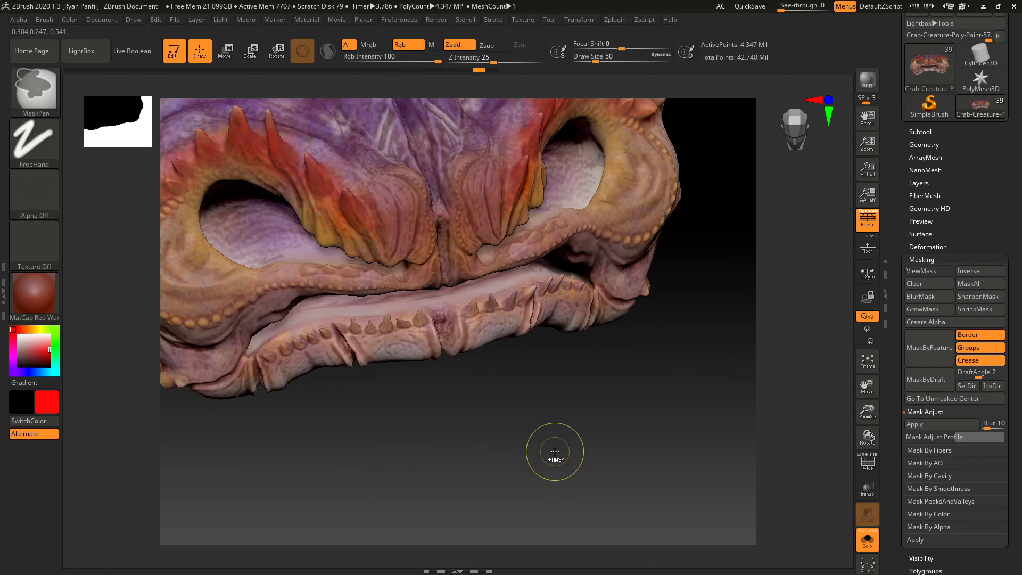
left_click_drag(632, 424, 622, 444, "shift")
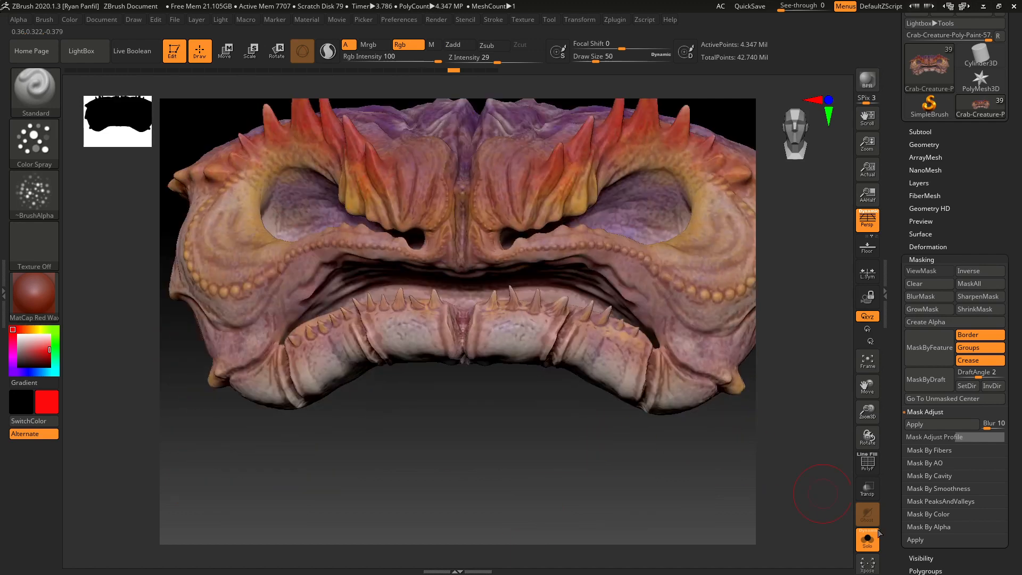
- Turn off Solo to show the whole creature again and frame its head from the front
left_click(868, 538)
key("f")
key("f")
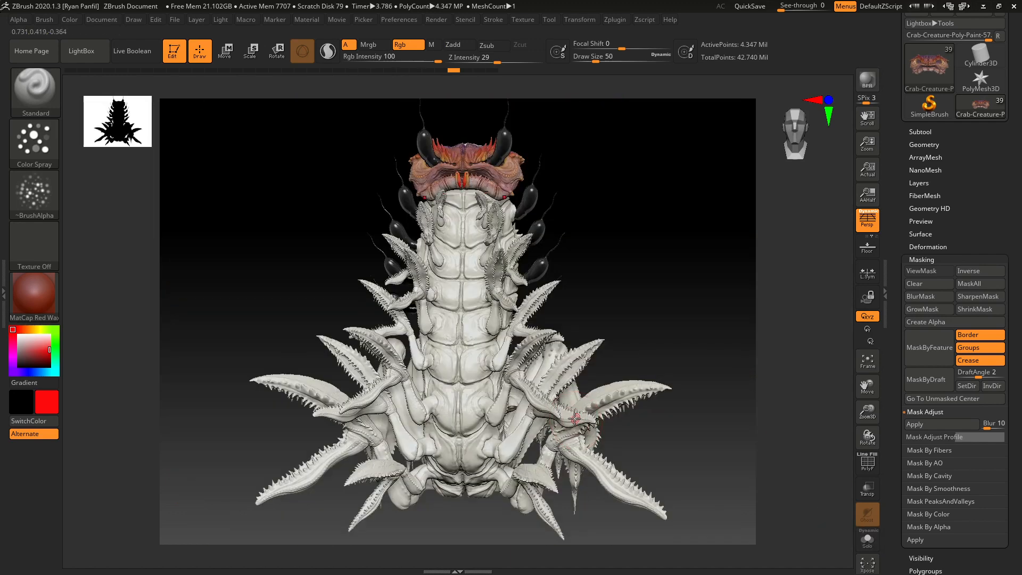
mouse_move(727, 194)
left_mouse_down()
mouse_move(744, 182)
mouse_move(734, 169)
mouse_move(738, 193)
left_mouse_up()
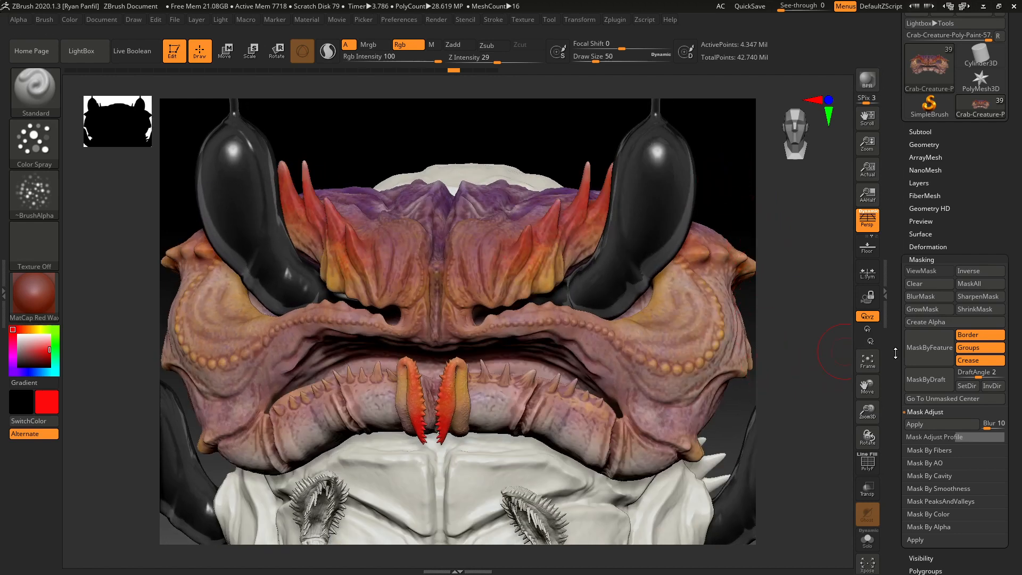
- Mask the head with Mask PeaksAndValleys, using PVRange 4 and PVCoverage 25
left_click(924, 288)
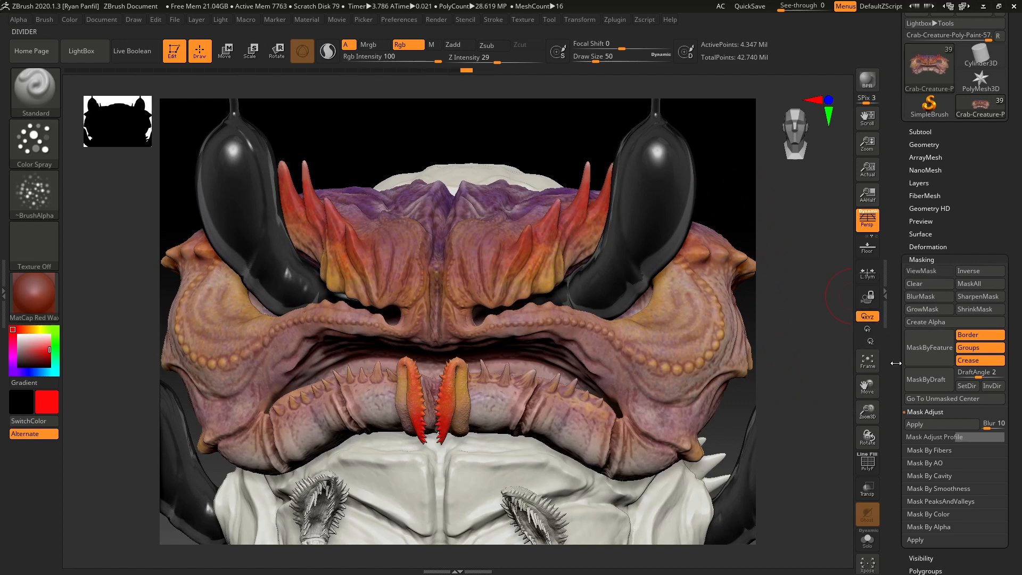
left_click_drag(898, 364, 902, 307)
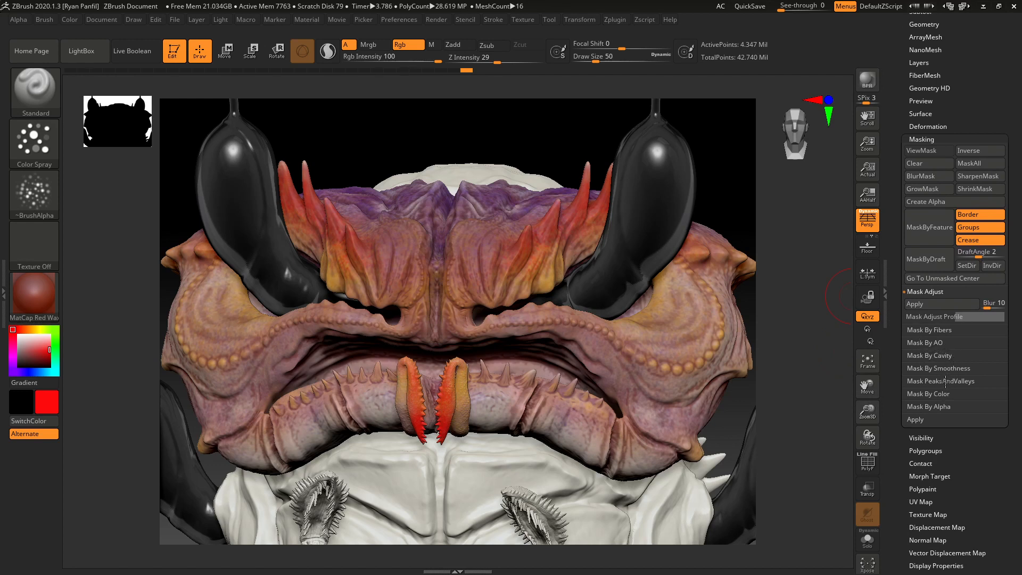
left_click(948, 381)
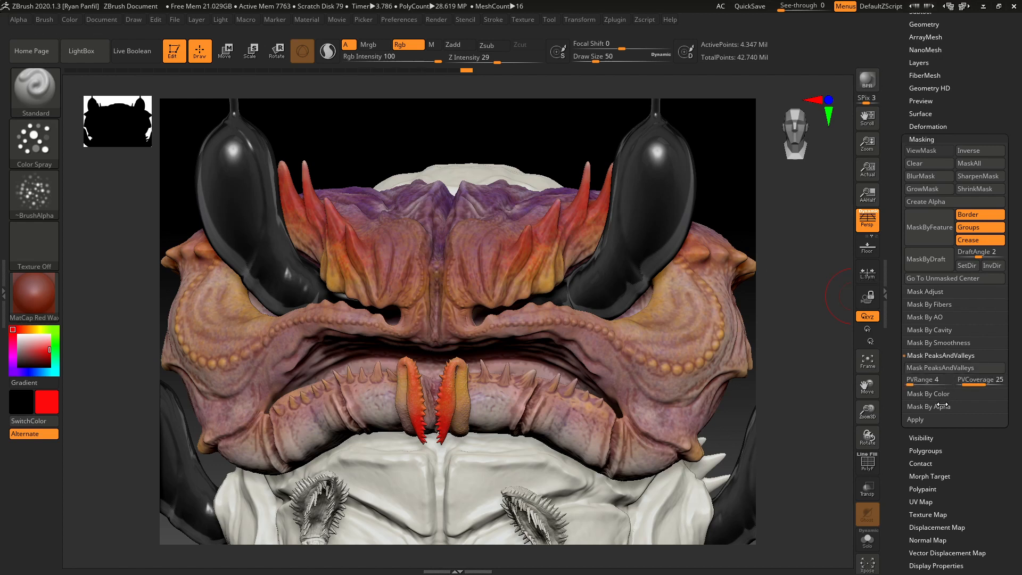
left_click(924, 372)
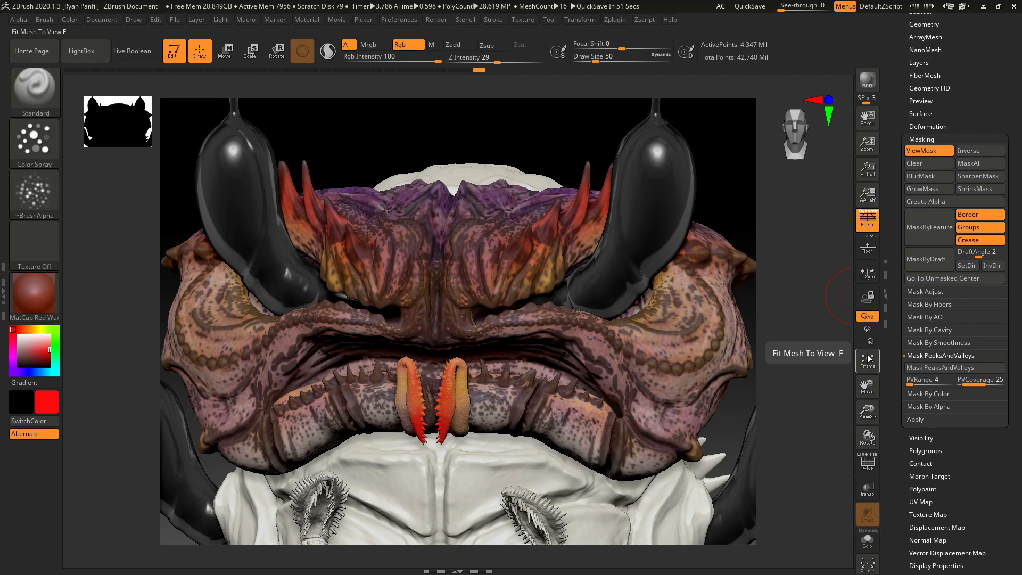
- Shrink the head's peaks-and-valleys mask two times
left_click_drag(803, 384, 794, 378)
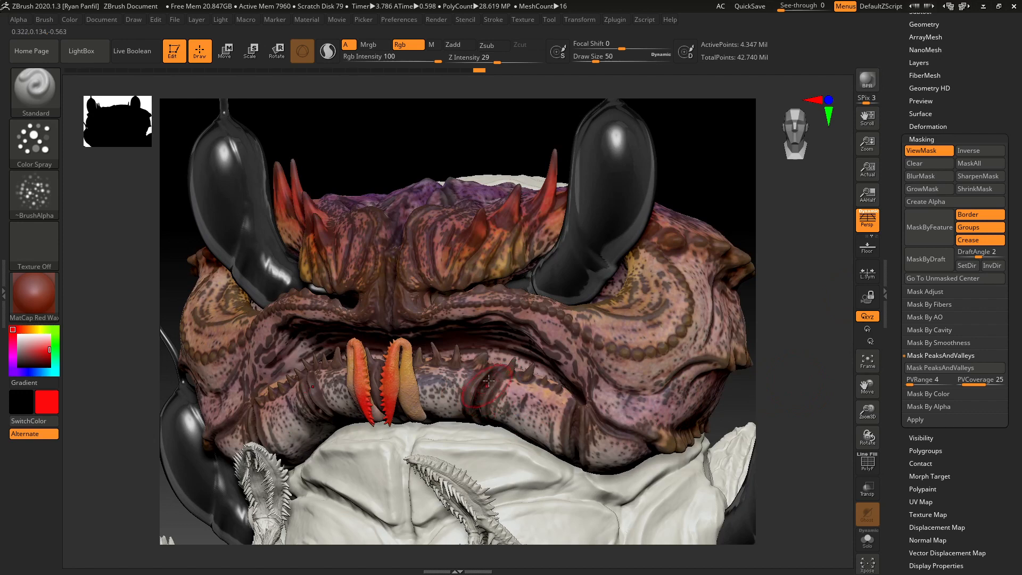
left_click_drag(816, 371, 804, 396)
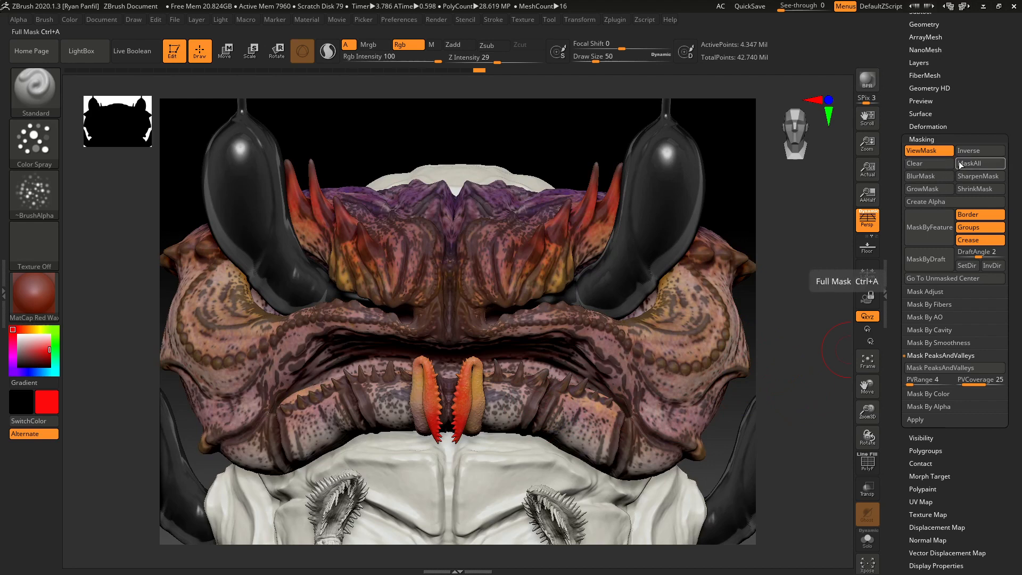
left_click(978, 190)
left_click(978, 189)
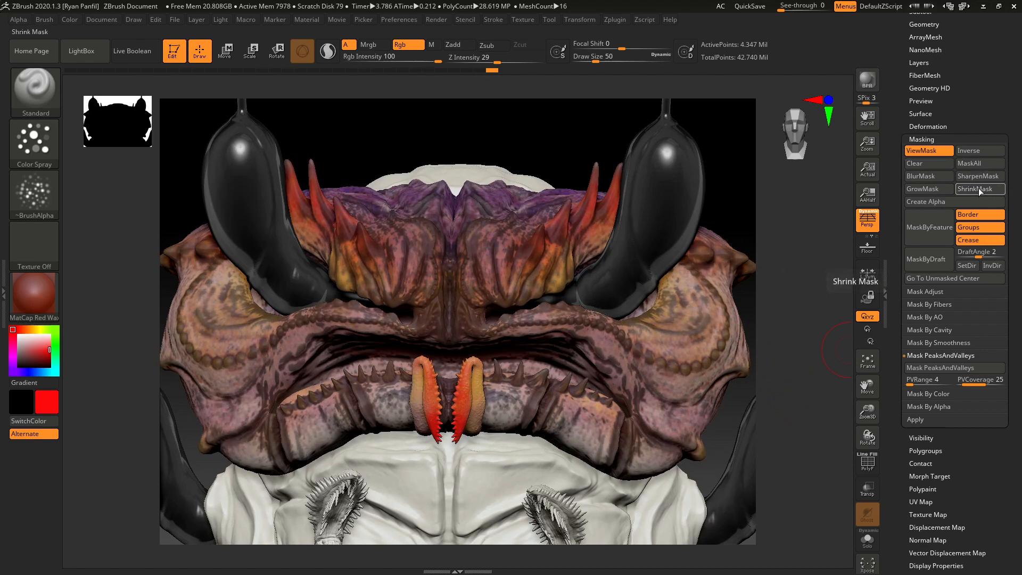
- Shrink the head's peaks-and-valleys mask five more times
left_click(978, 188)
left_click(978, 187)
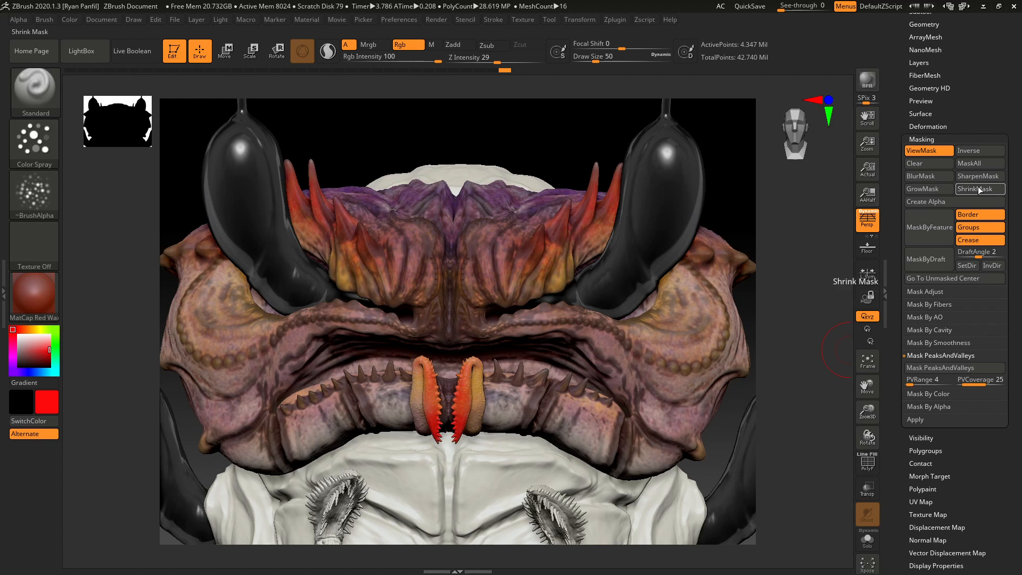
left_click(978, 189)
left_click(978, 189)
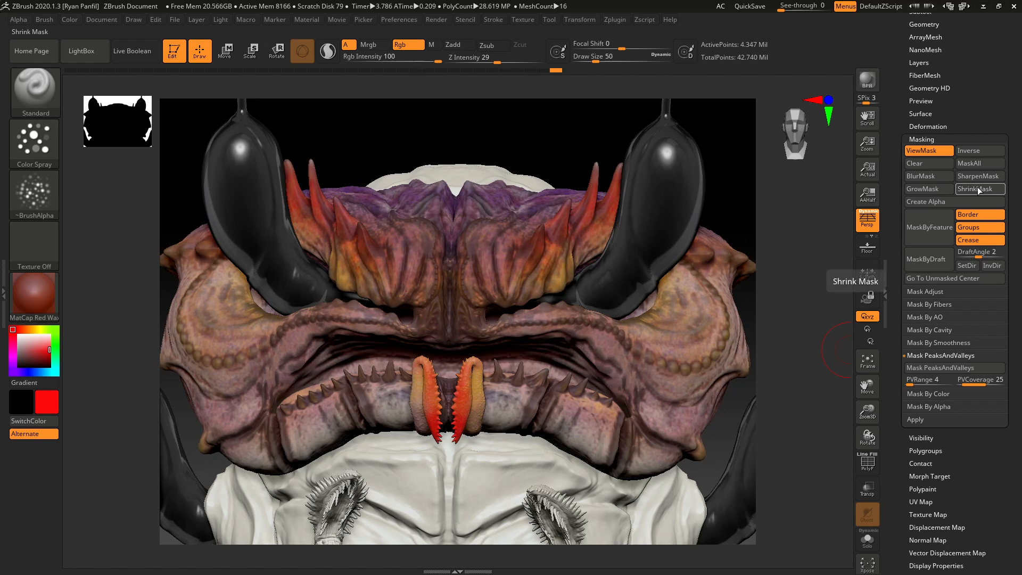
left_click(978, 189)
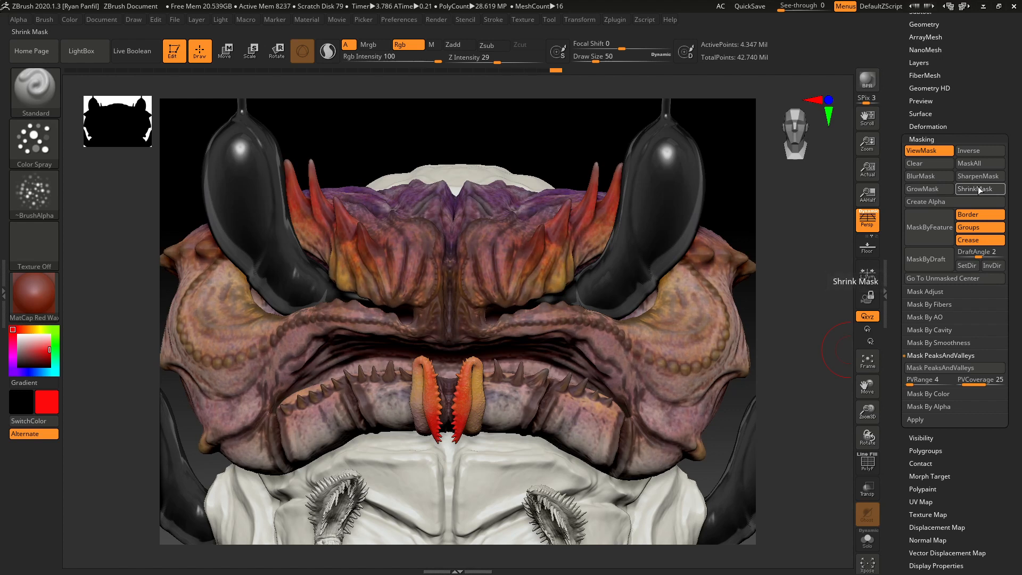
- Invert the shrunken head mask and hide its display
left_click_drag(775, 419, 793, 388)
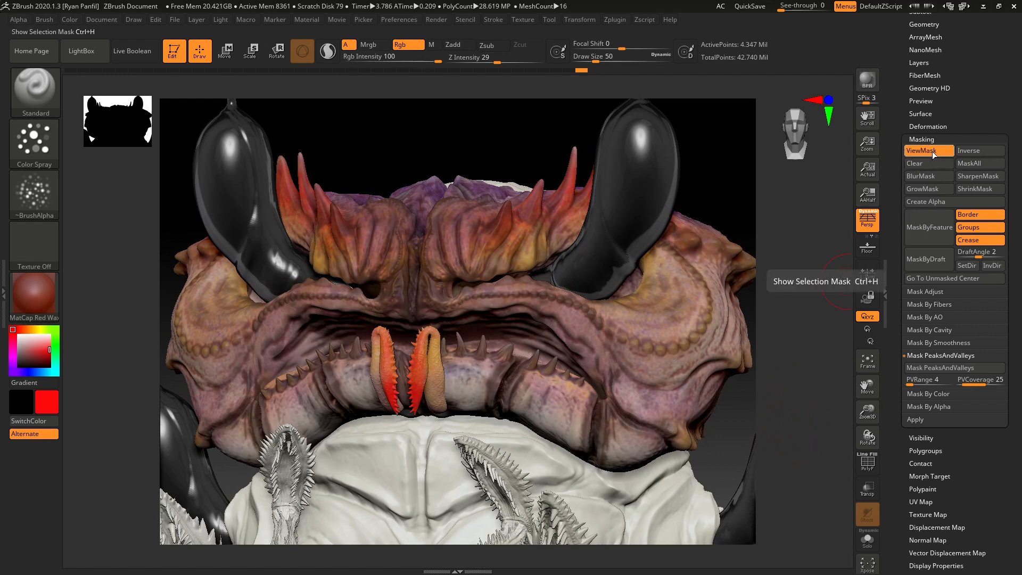
left_click(978, 151)
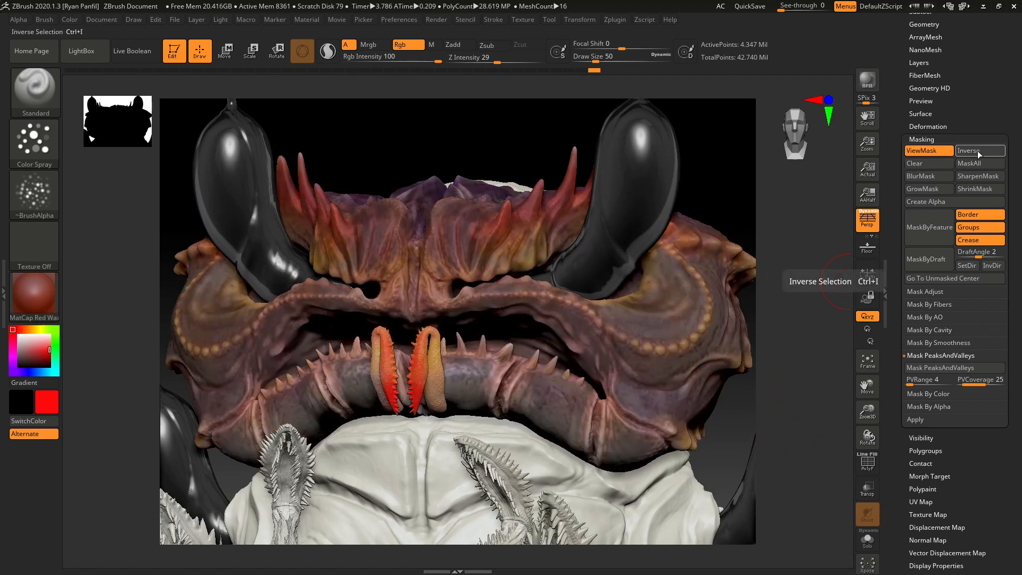
left_click(928, 152)
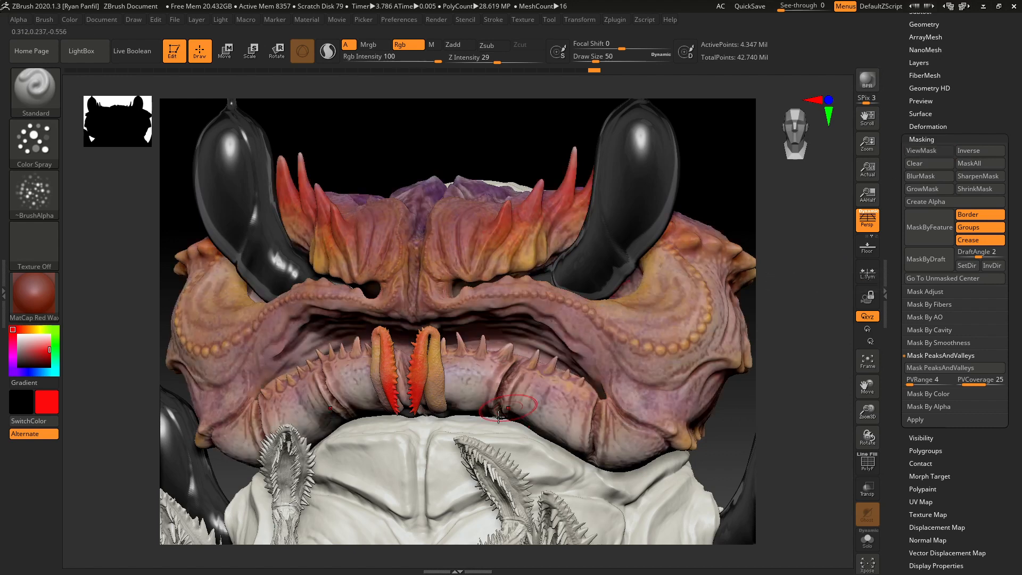
- Choose a dark reddish brown and spray it into the crease between the lower jaw segments at draw size 30
left_click(25, 363)
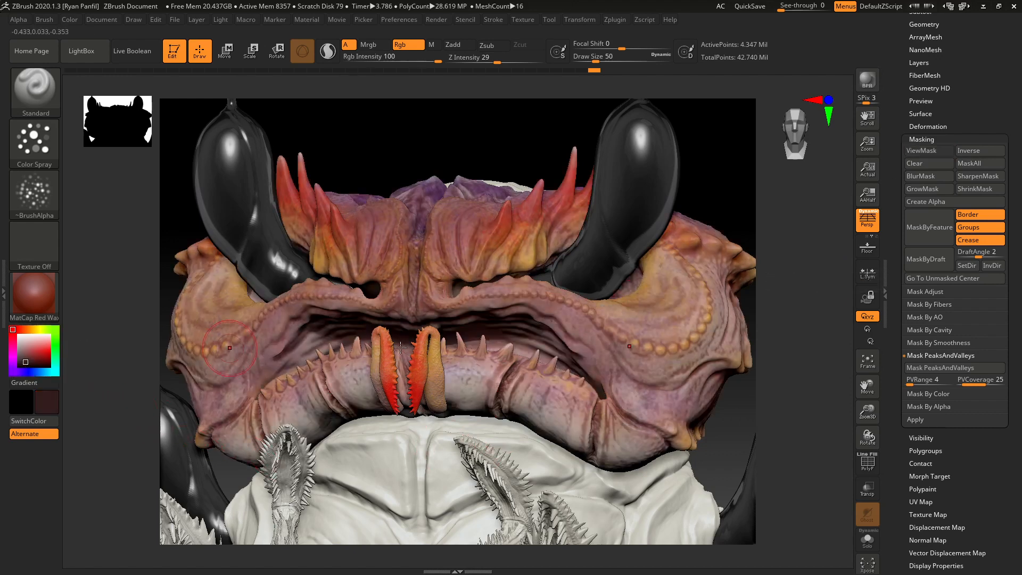
left_click_drag(867, 412, 868, 454)
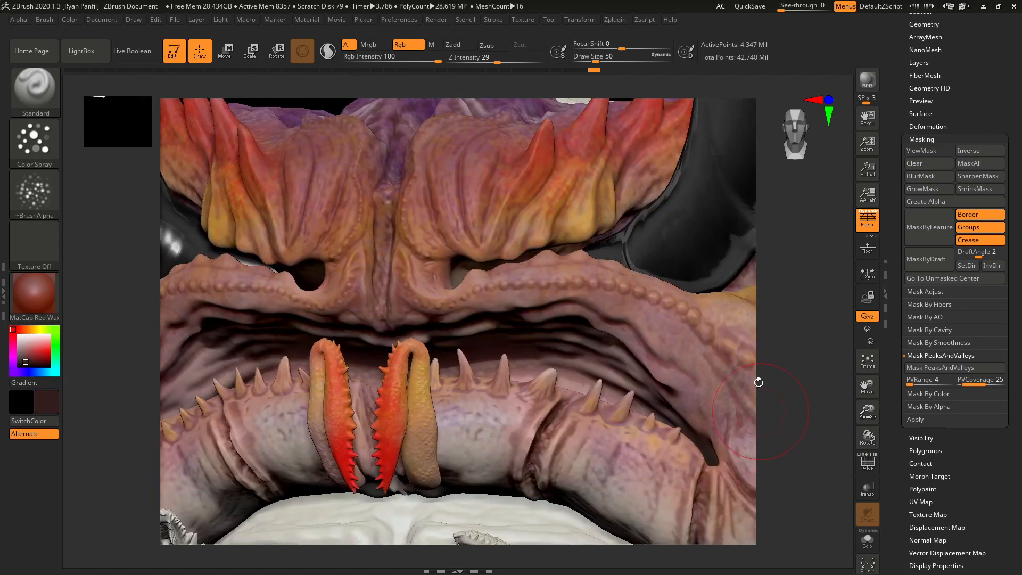
left_click_drag(806, 438, 782, 354, "alt")
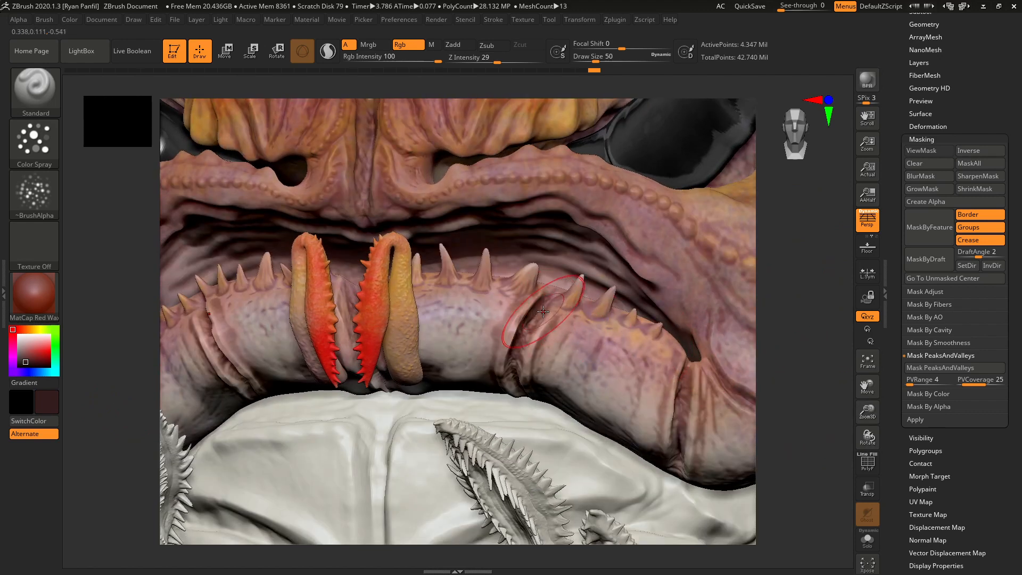
key("bracketleft")
key("bracketleft")
left_click_drag(546, 305, 518, 389)
mouse_move(821, 354)
left_mouse_down()
mouse_move(821, 321)
mouse_move(821, 389)
left_mouse_up()
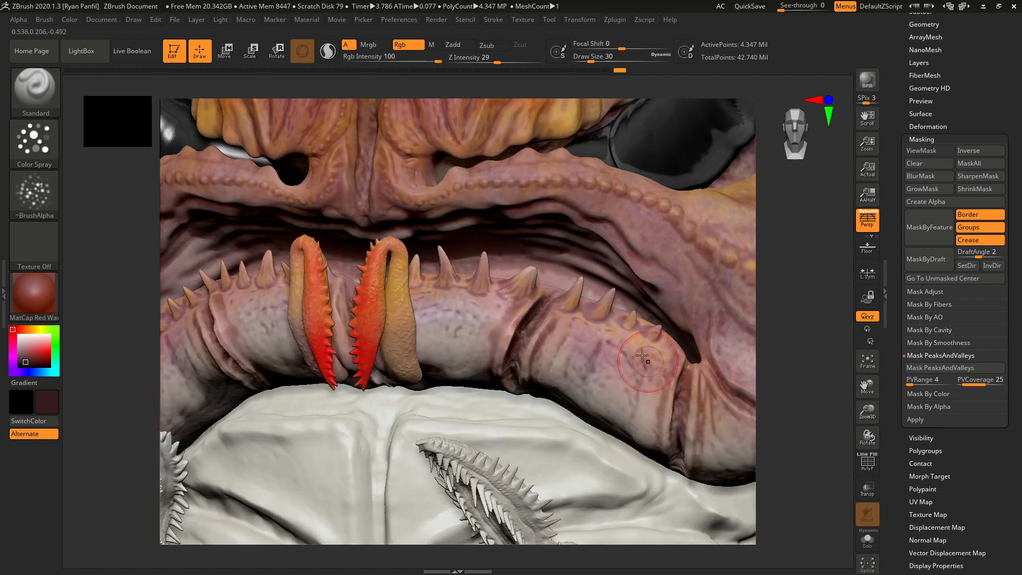
- Reduce the draw size to 18 and spray finer dark brown strokes inside the same jaw crease
key("bracketleft")
left_click_drag(542, 308, 521, 359)
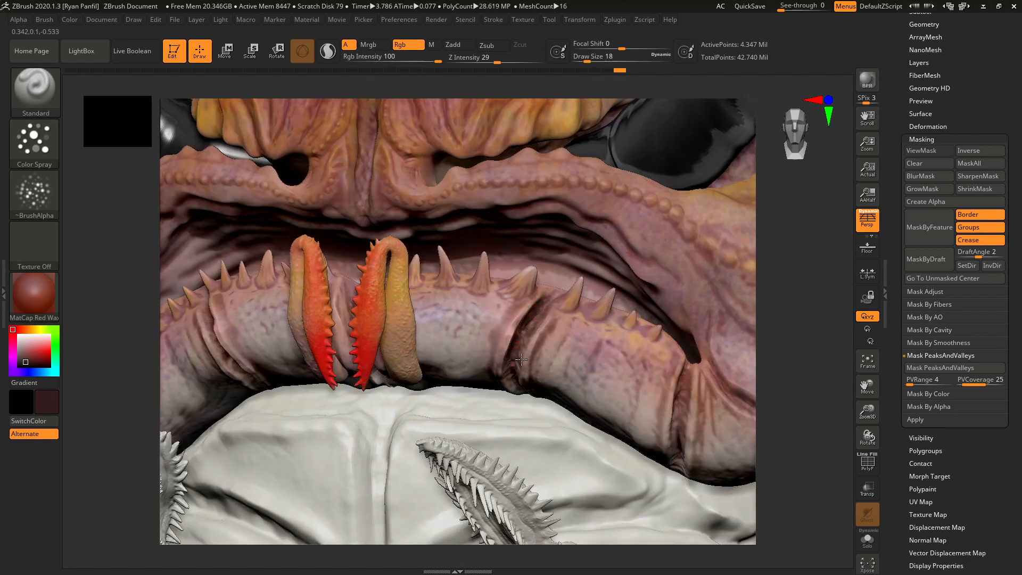
left_click_drag(548, 300, 538, 327)
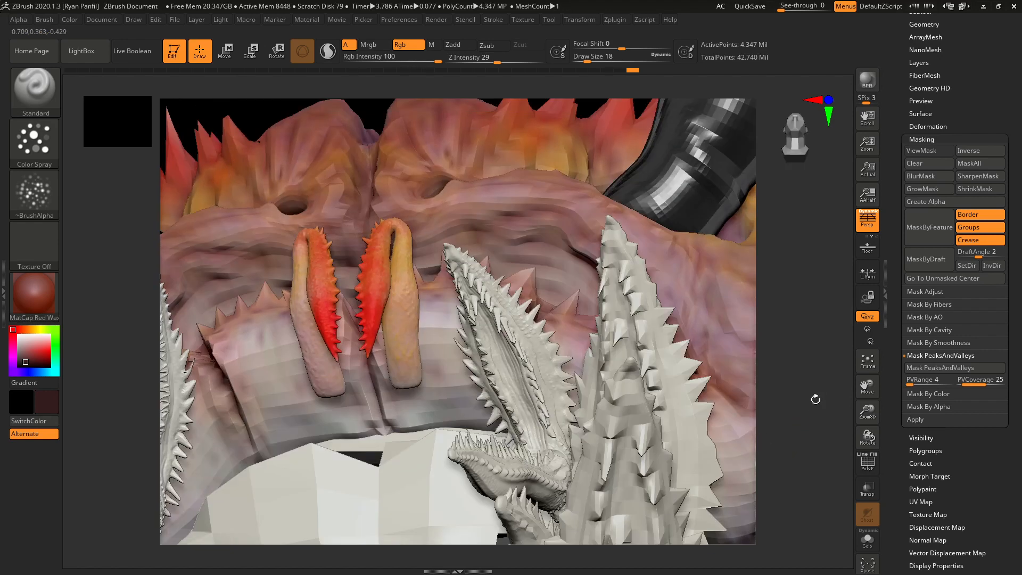
- Spray dark brown into the crease between the outer jaw segments
left_click_drag(816, 440, 757, 432)
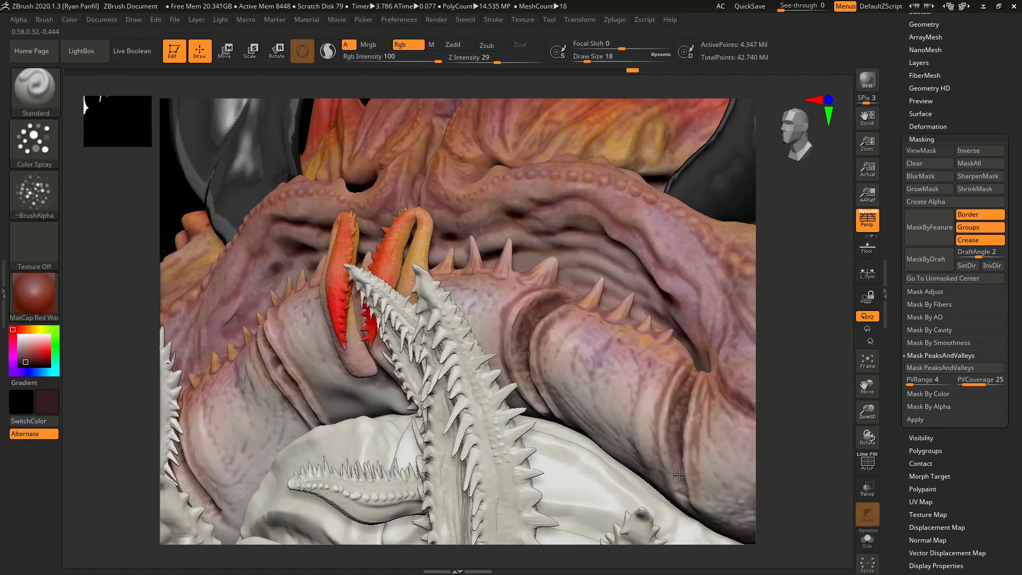
left_click_drag(684, 402, 680, 418)
mouse_move(794, 370)
left_mouse_down()
mouse_move(805, 410)
mouse_move(754, 429)
left_mouse_up()
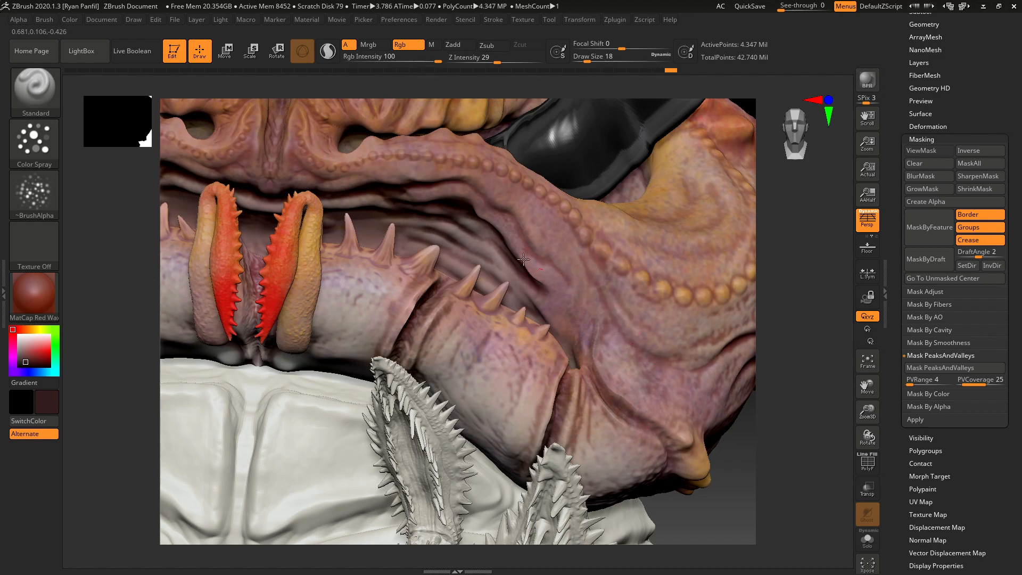
left_click_drag(803, 433, 727, 362)
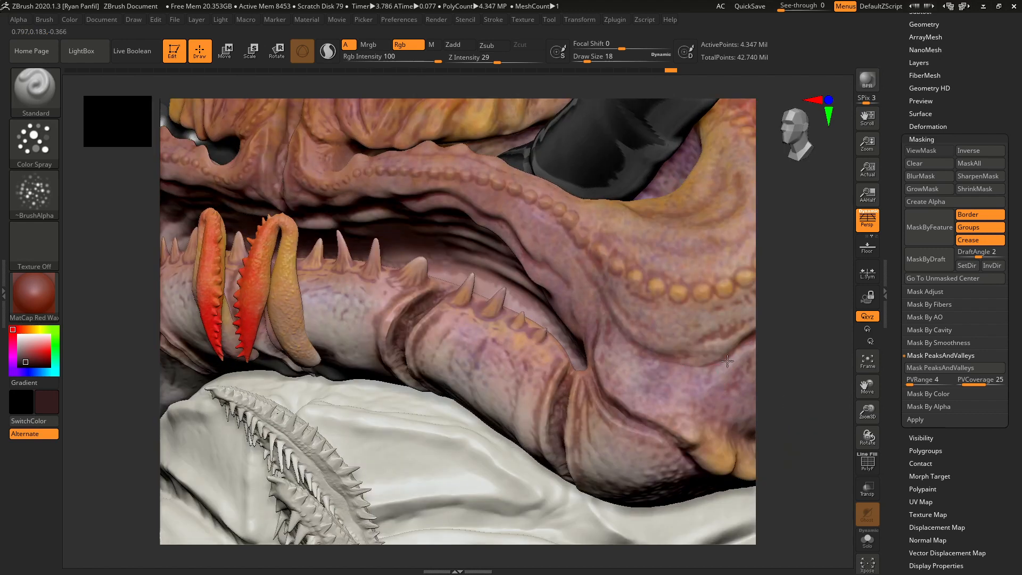
left_click_drag(812, 392, 716, 394)
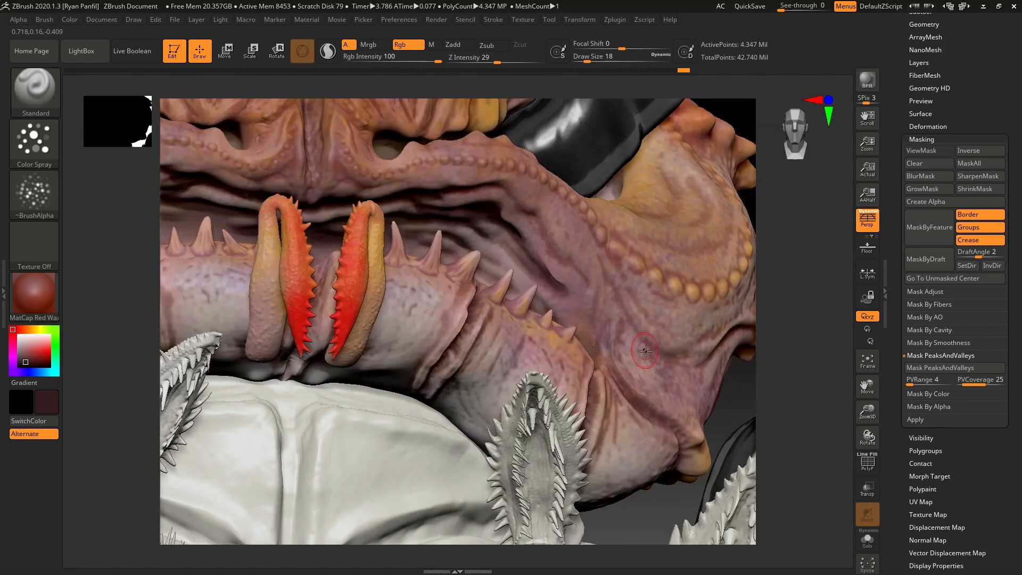
- Frame the head and mask it again with Mask PeaksAndValleys, using PVRange 4 and PVCoverage 25
key("f")
mouse_move(798, 297)
left_mouse_down()
mouse_move(801, 361)
mouse_move(811, 336)
left_mouse_up()
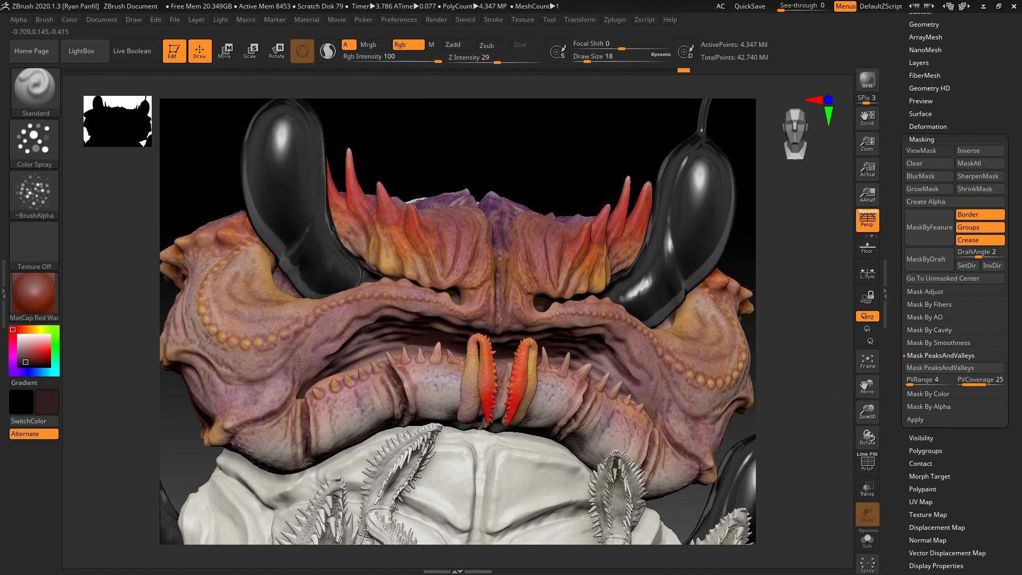
left_click_drag(796, 383, 801, 341)
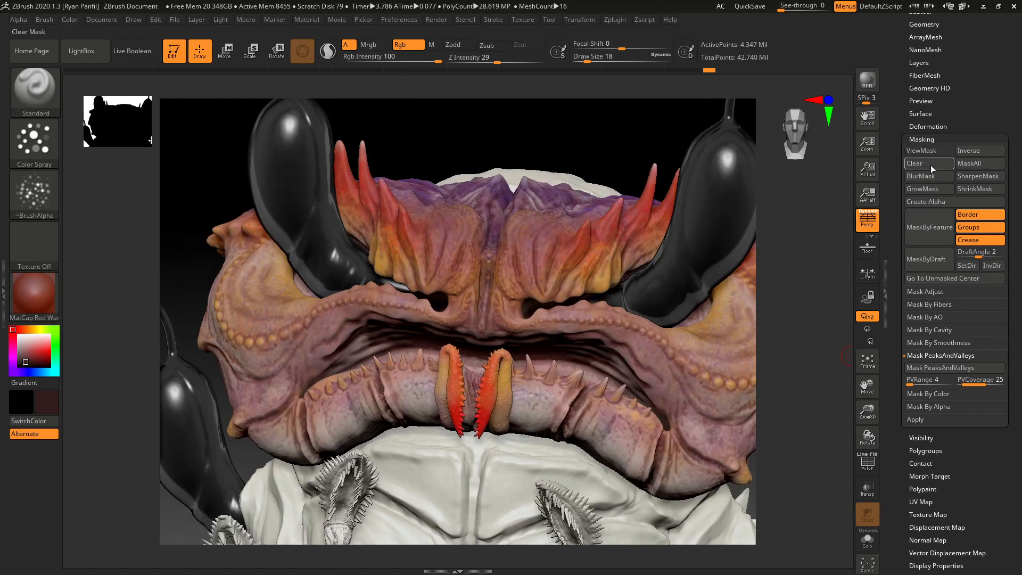
left_click(941, 367)
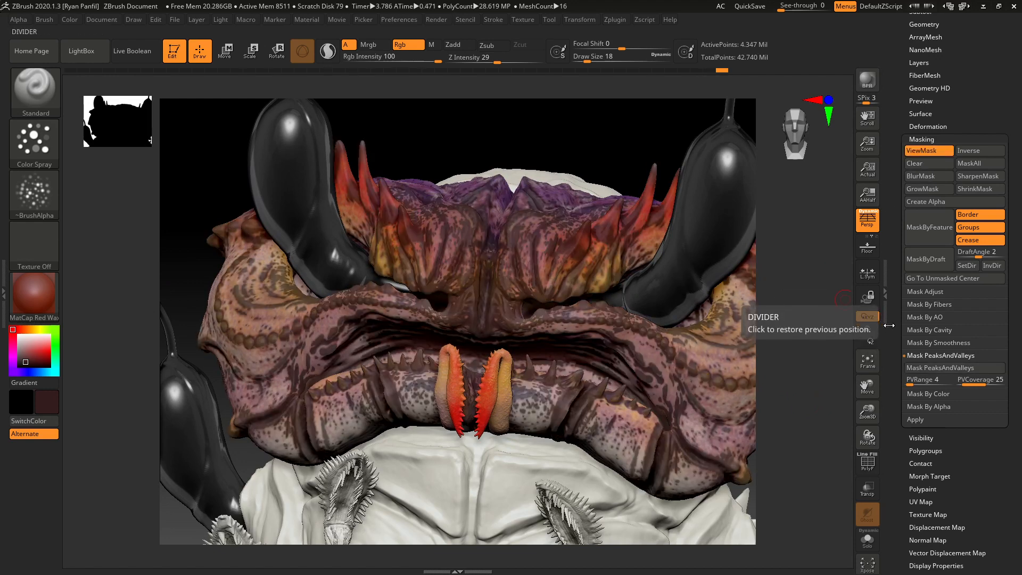
- Set PVCoverage to 18 and reapply the peaks-and-valleys mask to the head
left_click_drag(817, 392, 466, 319)
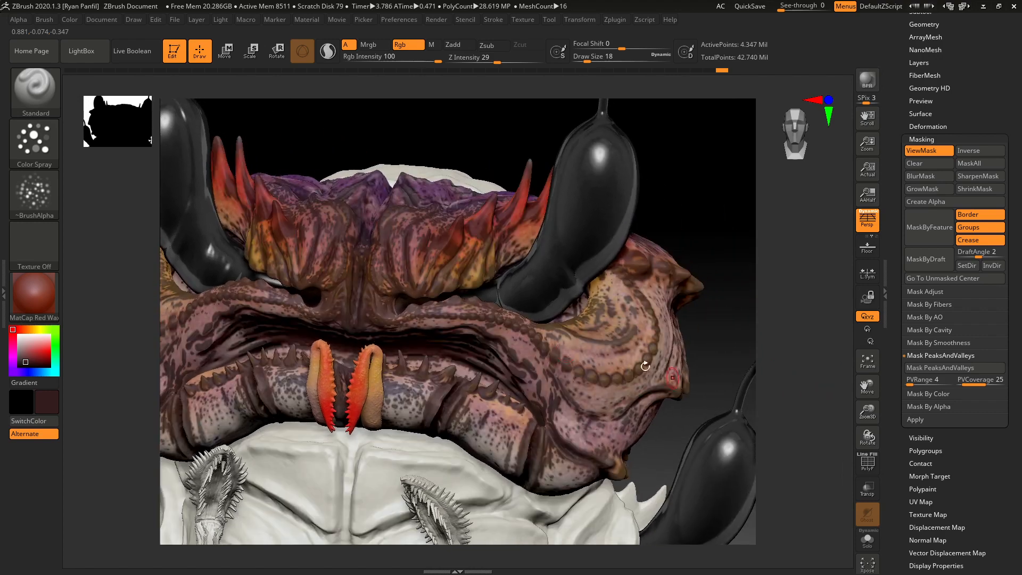
left_click_drag(826, 323, 802, 319)
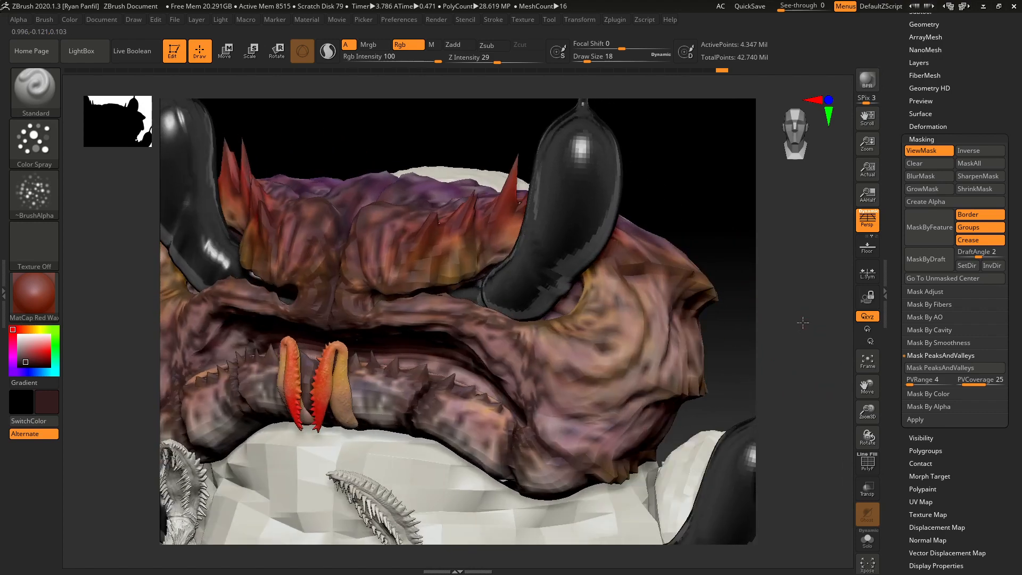
left_click_drag(869, 411, 868, 440)
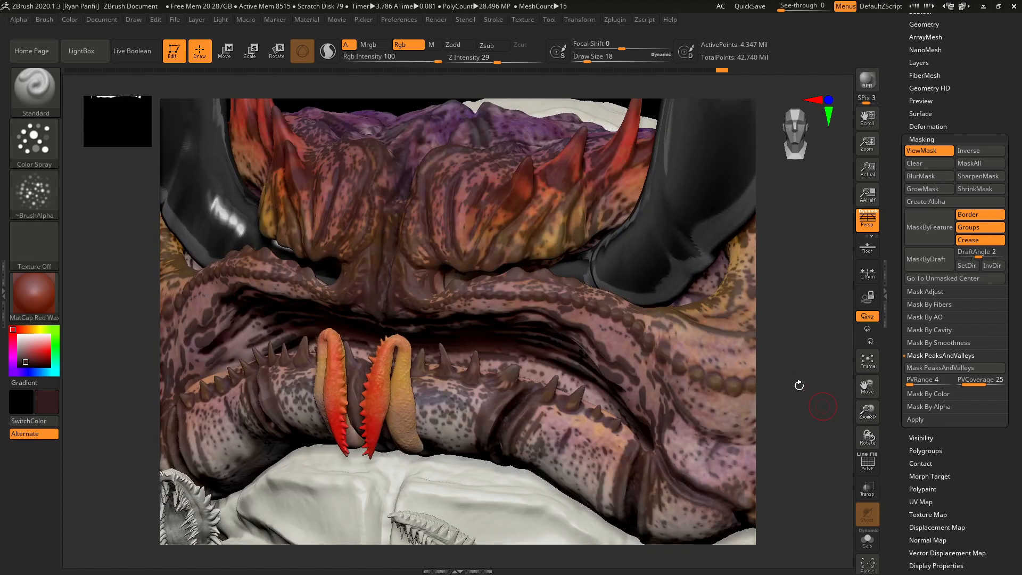
left_click_drag(808, 353, 620, 383, "alt")
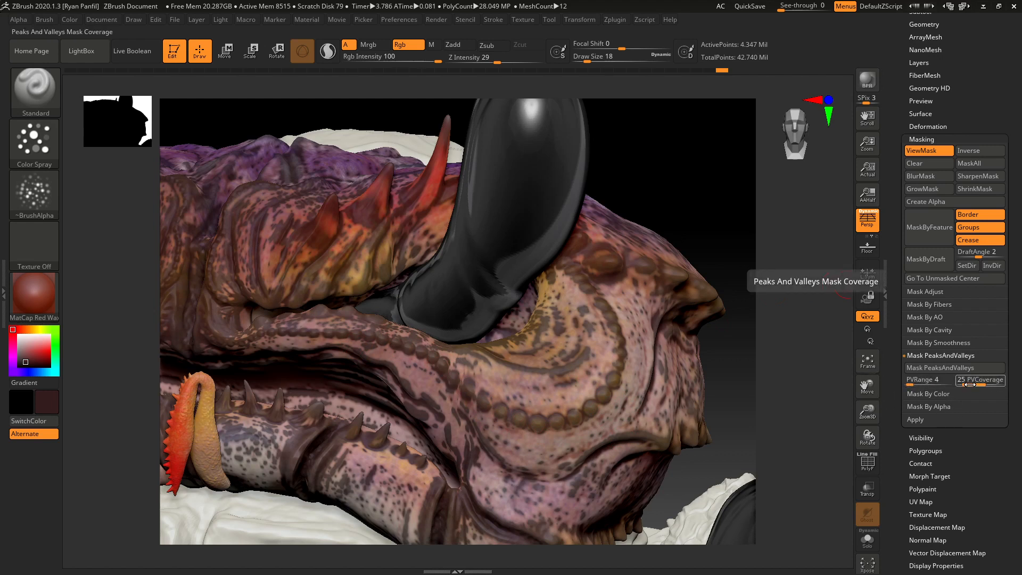
left_click_drag(970, 385, 969, 385)
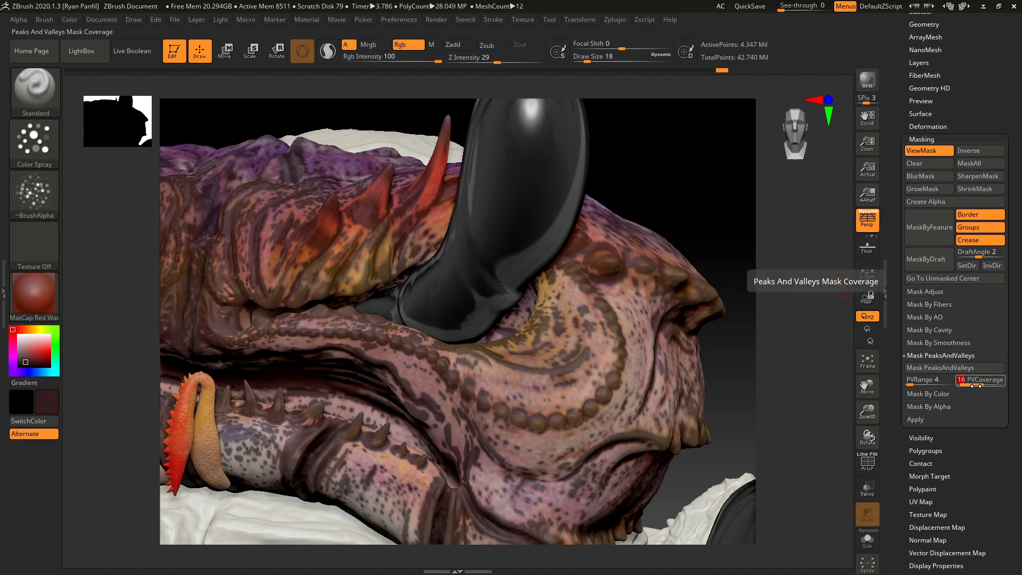
left_click_drag(972, 385, 973, 384)
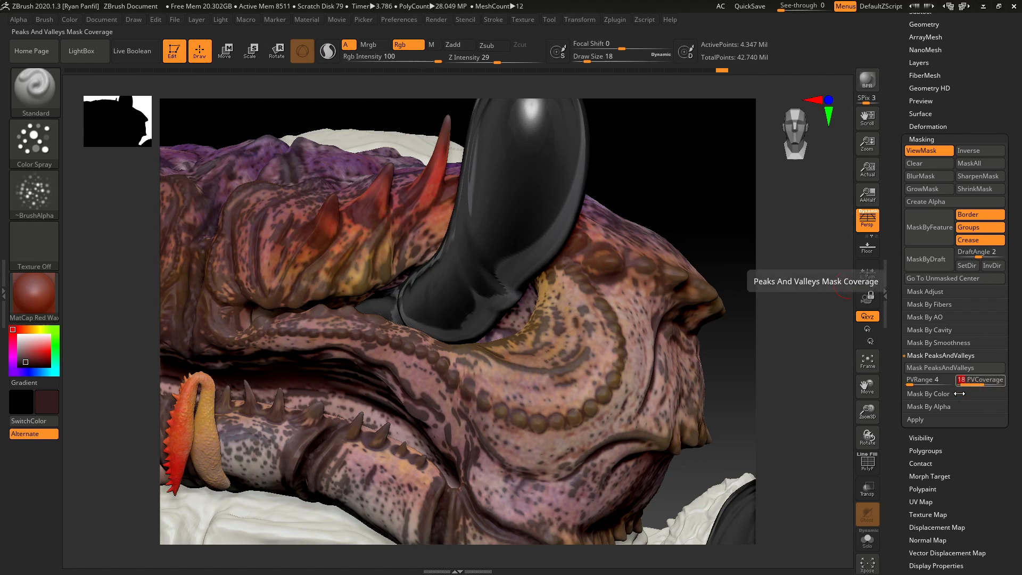
left_click(924, 371)
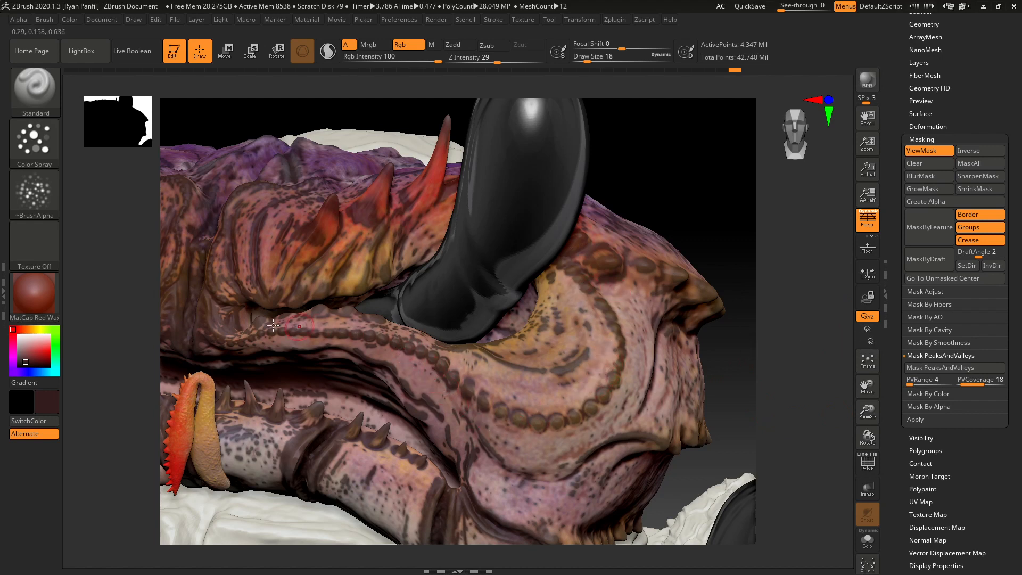
- Set PVRange to 2 and regenerate the head's peaks-and-valleys mask
left_click(911, 386)
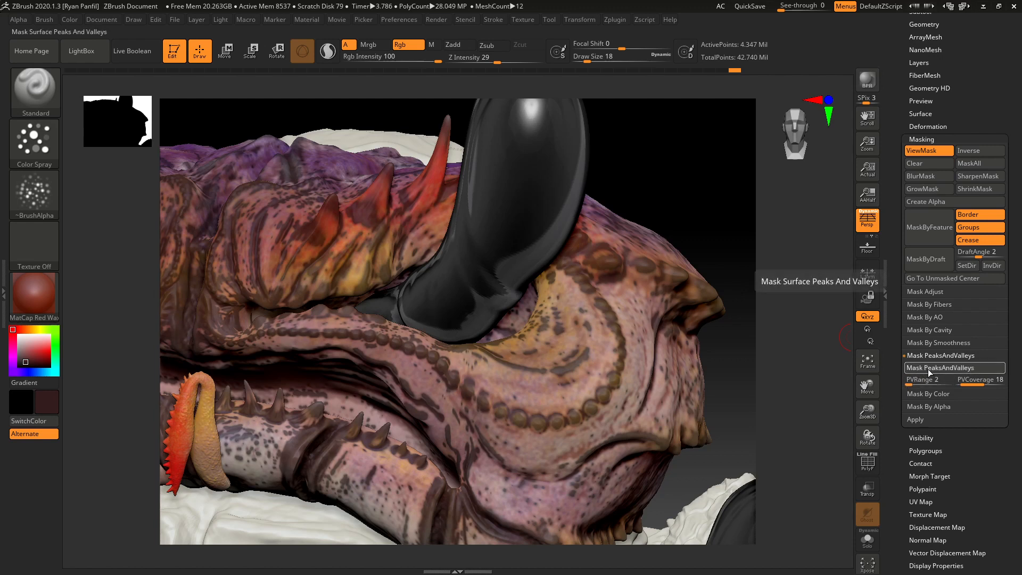
left_click(928, 369)
left_click_drag(762, 407, 789, 416)
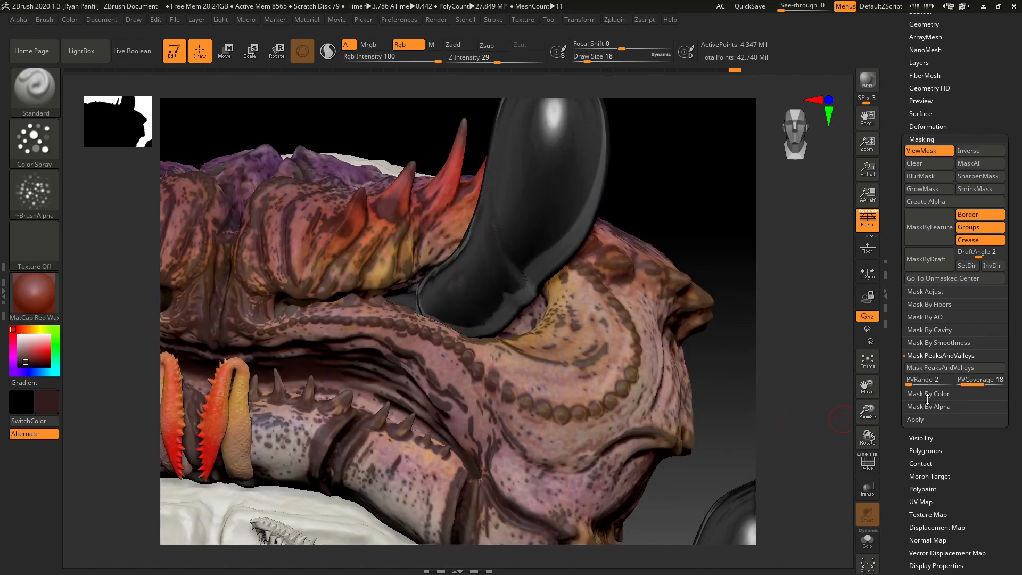
- Lower PVCoverage to 15 and apply Mask PeaksAndValleys again
left_click(964, 381)
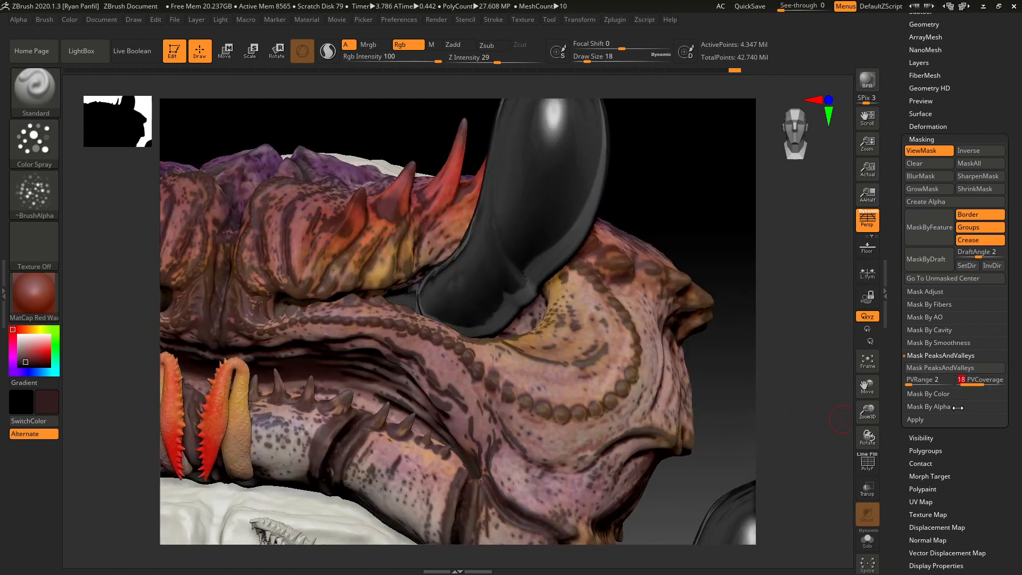
type("15")
key("Return")
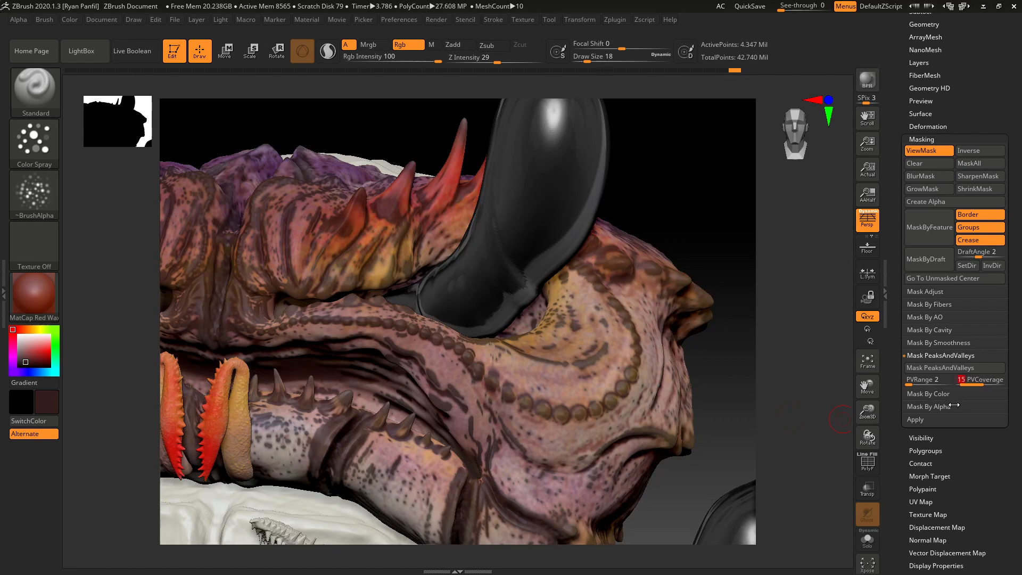
left_click(937, 371)
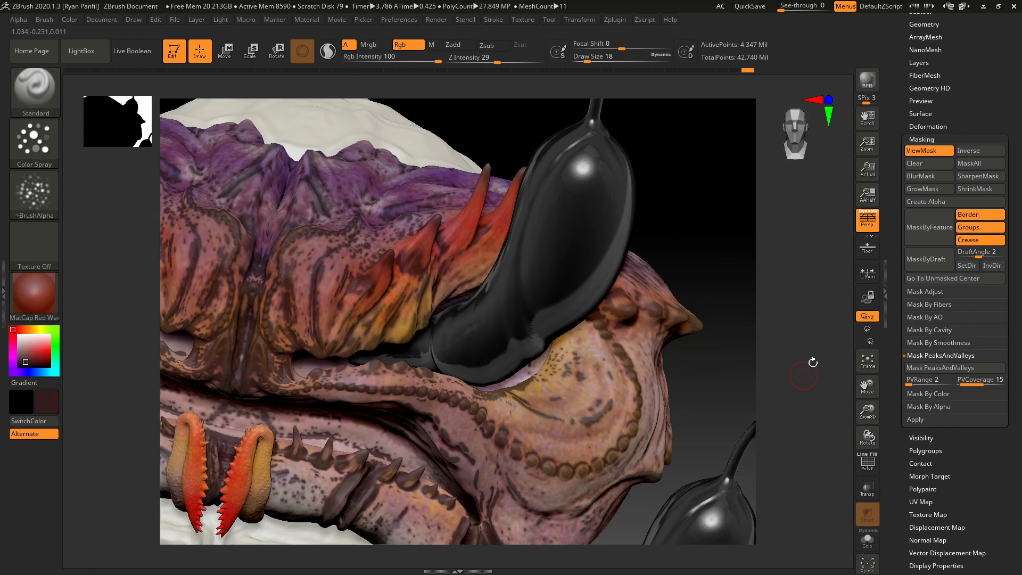
- Invert the new peaks-and-valleys mask and turn off the mask display
left_click(973, 149)
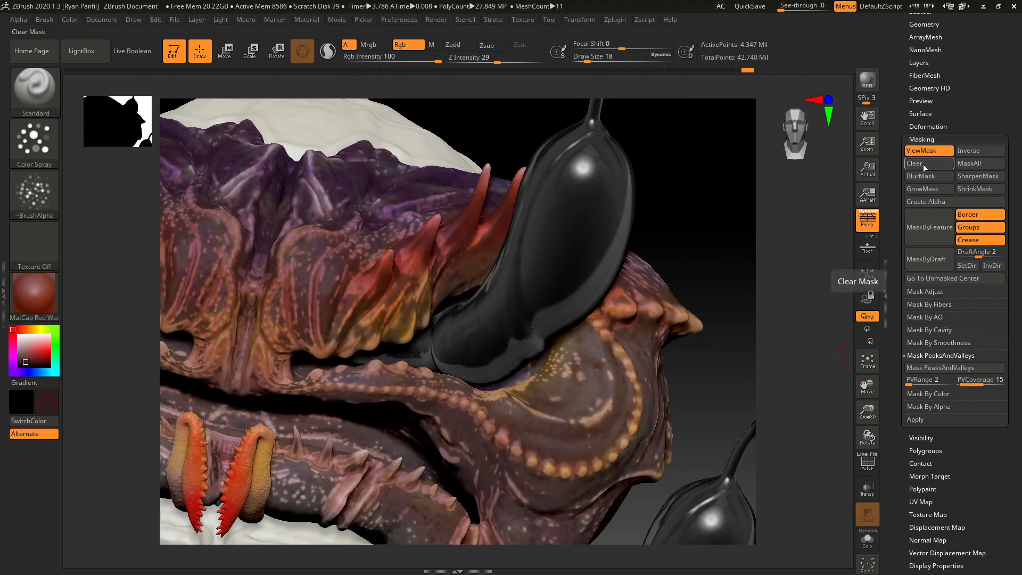
left_click(927, 151)
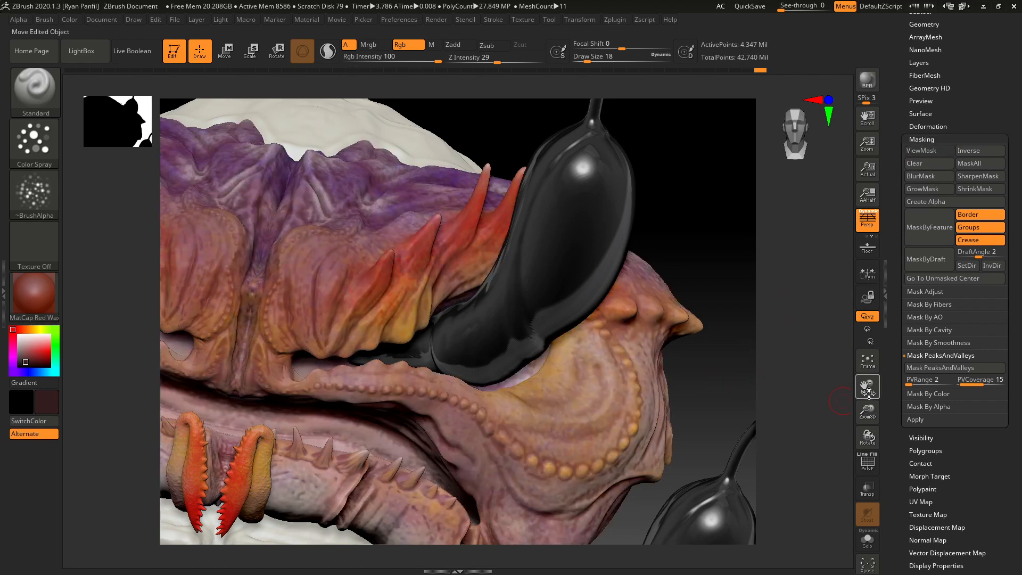
- Pick a bright orange as the paint colour and colour the small bumps at the inner end of the ridge below the eye
left_click_drag(868, 412, 863, 427)
left_click_drag(817, 456, 601, 372, "alt")
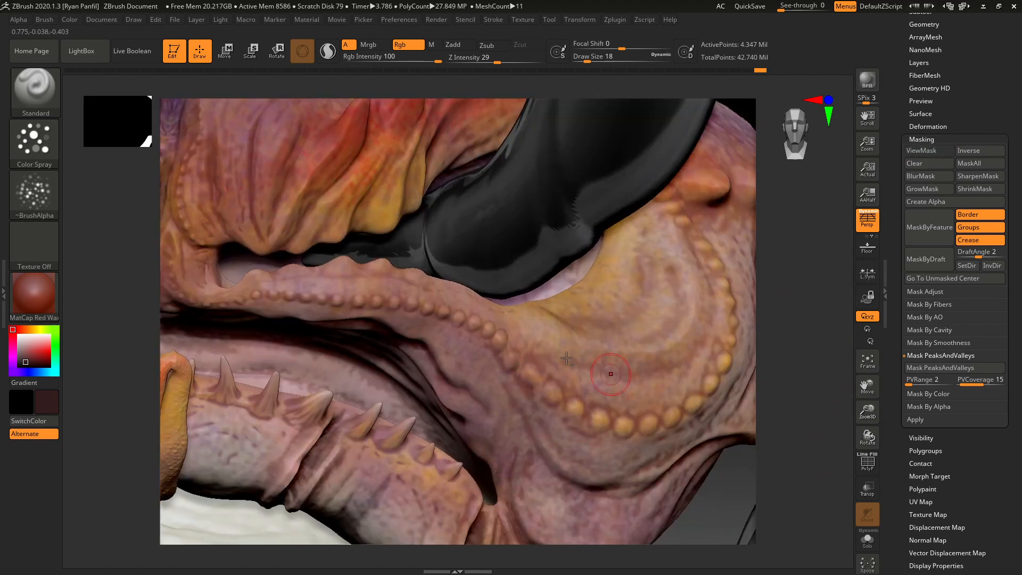
left_click_drag(33, 332, 30, 329)
left_click(50, 350)
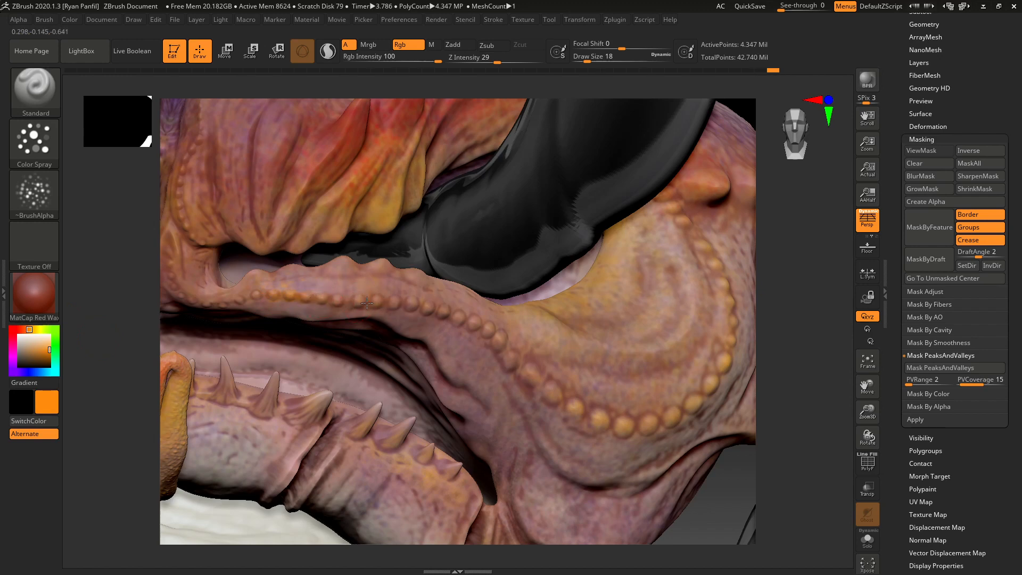
left_click_drag(441, 312, 446, 312)
- Reduce the draw size to 8 and paint the bumps along the middle of the ridge below the eye orange
mouse_move(798, 397)
left_mouse_down()
mouse_move(830, 399)
mouse_move(816, 368)
left_mouse_up()
mouse_move(873, 413)
left_mouse_down()
mouse_move(872, 442)
mouse_move(793, 434)
left_mouse_up()
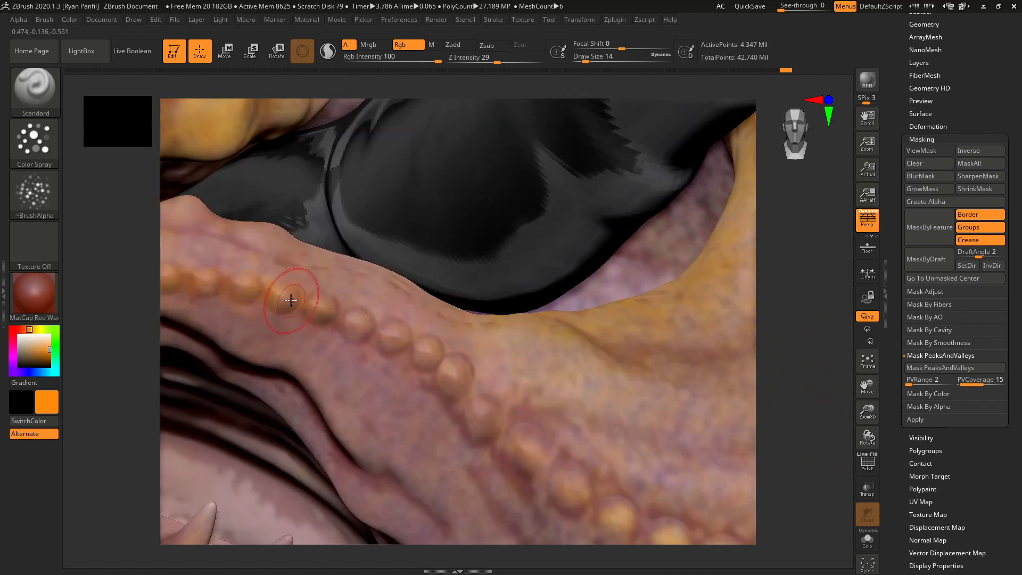
key("bracketleft")
left_click_drag(290, 298, 317, 302)
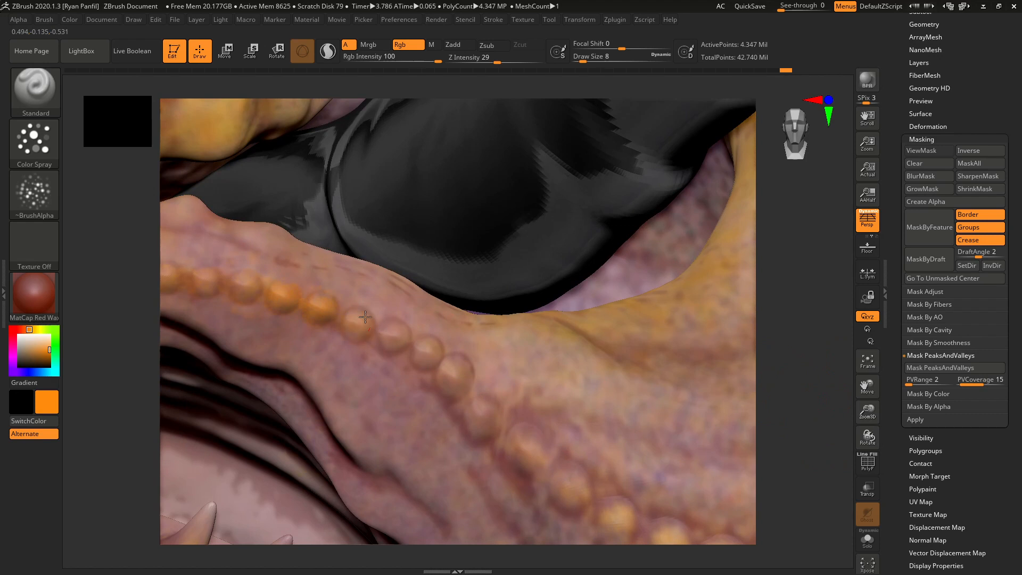
left_click_drag(399, 329, 399, 331)
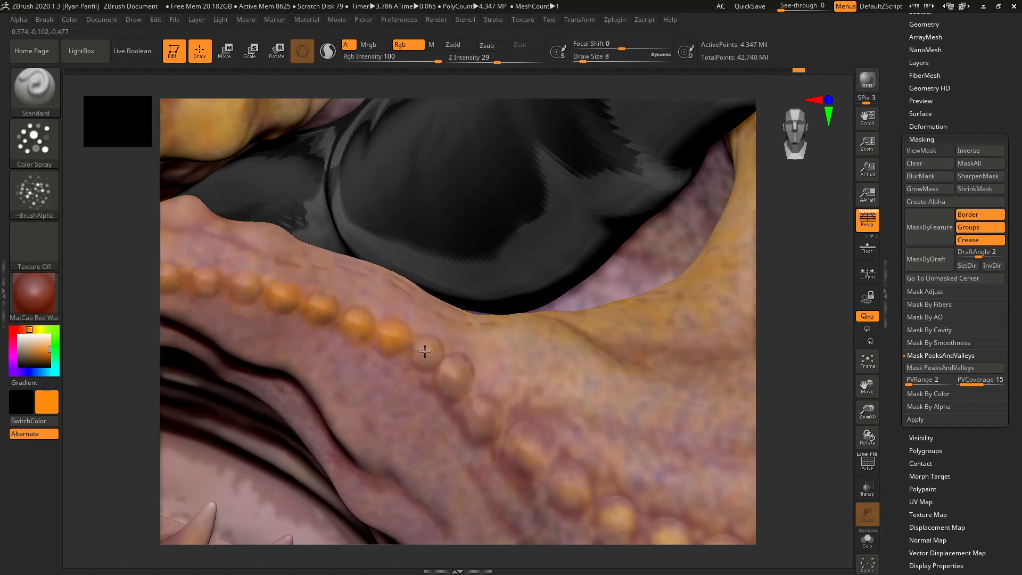
left_click_drag(470, 367, 465, 366)
- Paint the larger bumps orange where the ridge curves down into the cheek
left_click_drag(841, 398, 801, 412)
mouse_move(843, 467)
left_mouse_down("alt")
mouse_move(794, 355)
mouse_move(828, 363)
left_mouse_up("alt")
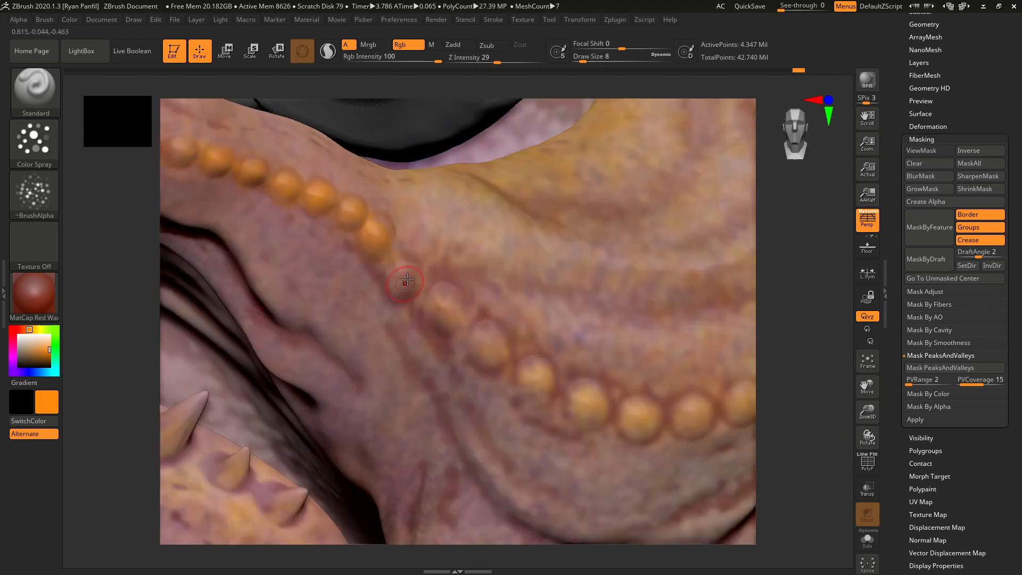
left_click_drag(406, 278, 415, 277)
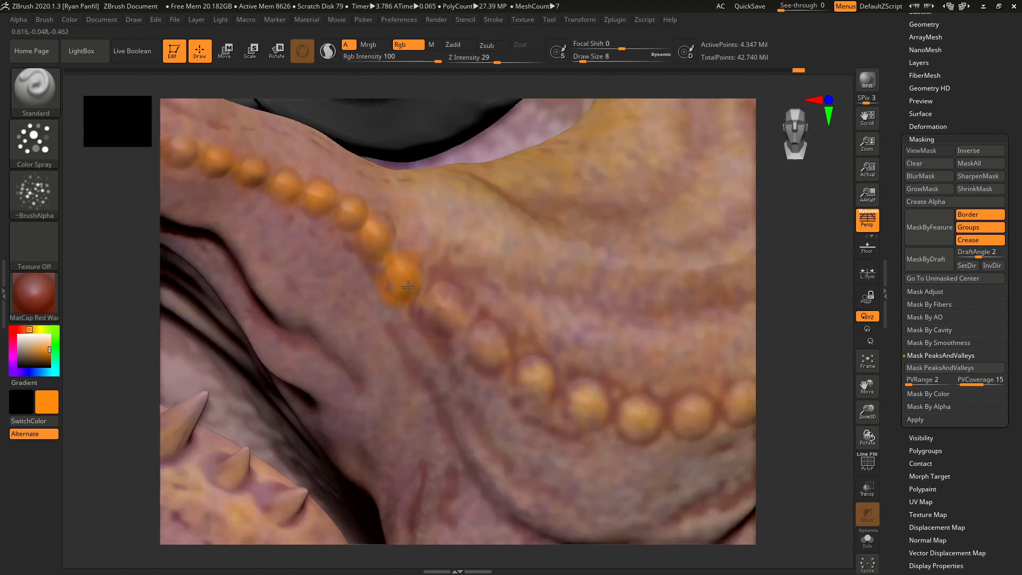
mouse_move(483, 335)
left_mouse_down()
mouse_move(494, 369)
mouse_move(500, 358)
mouse_move(545, 367)
mouse_move(552, 390)
mouse_move(588, 420)
left_mouse_up()
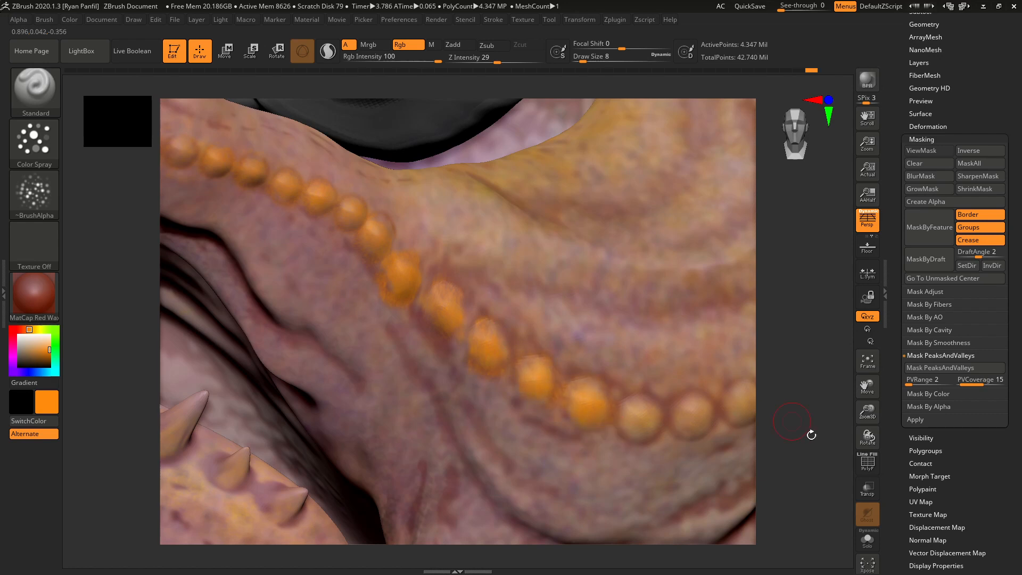
- Paint the row of bumps along the lower curve of the cheek orange
mouse_move(820, 445)
left_mouse_down("alt")
mouse_move(658, 396)
mouse_move(631, 377)
left_mouse_up("alt")
left_click_drag(453, 346, 440, 351)
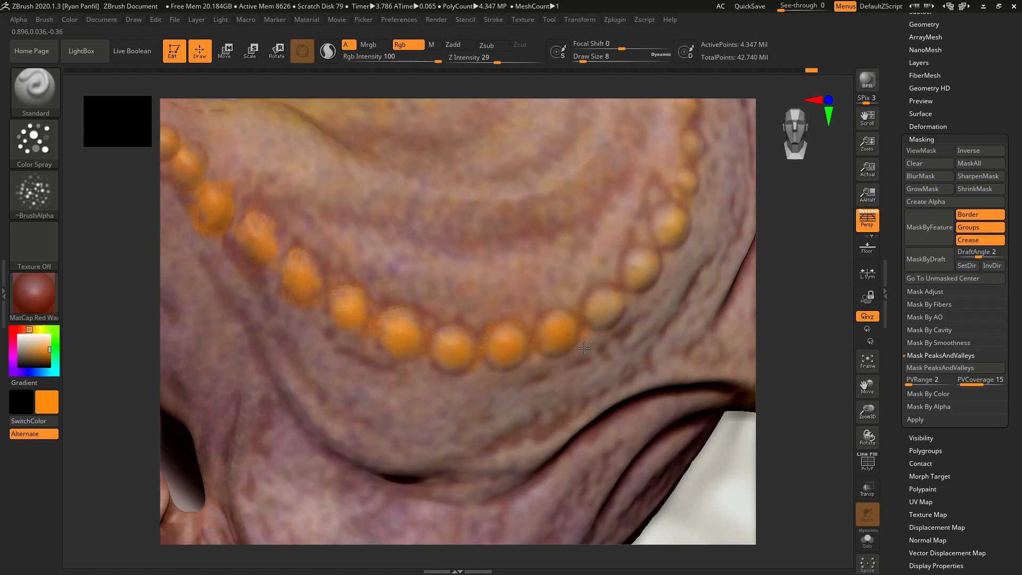
left_click_drag(584, 348, 585, 345)
left_click_drag(639, 263, 649, 261)
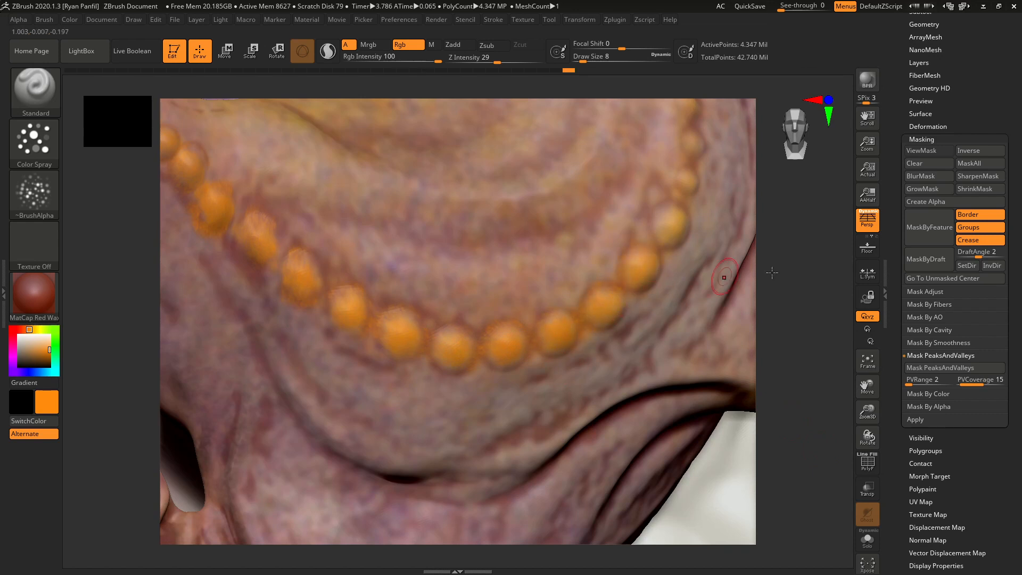
- Paint the remaining bumps orange up the outer side of the cheek towards the brow horns
left_click_drag(772, 272, 630, 410, "alt")
left_click_drag(526, 360, 542, 352)
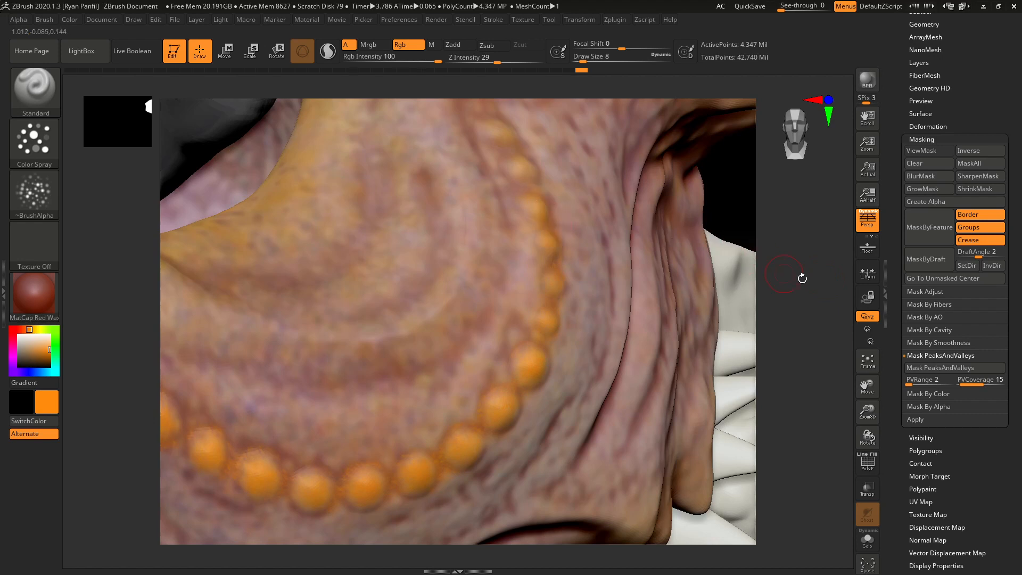
left_click_drag(805, 291, 769, 367)
left_click(525, 354)
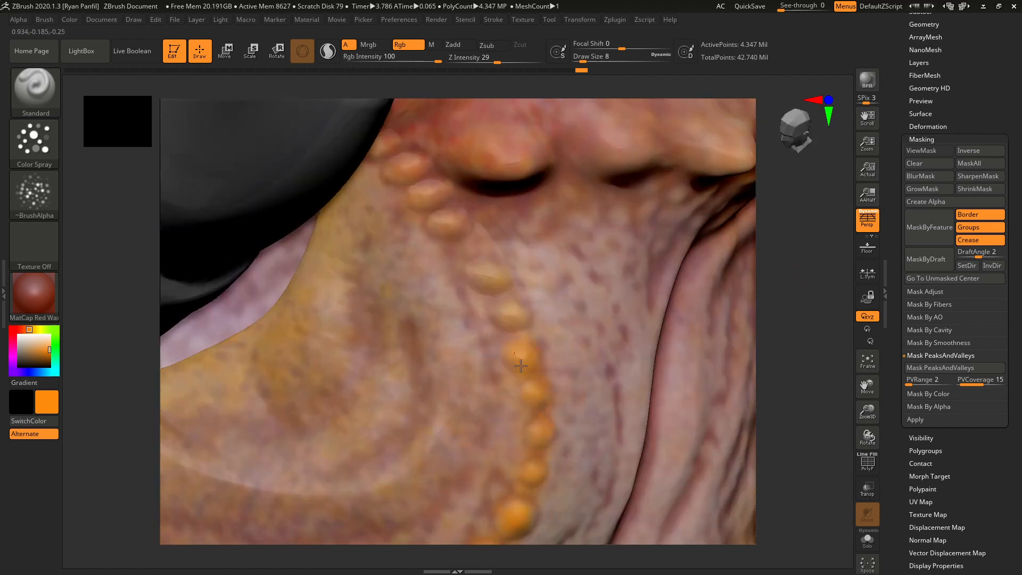
left_click(511, 315)
left_click(448, 220)
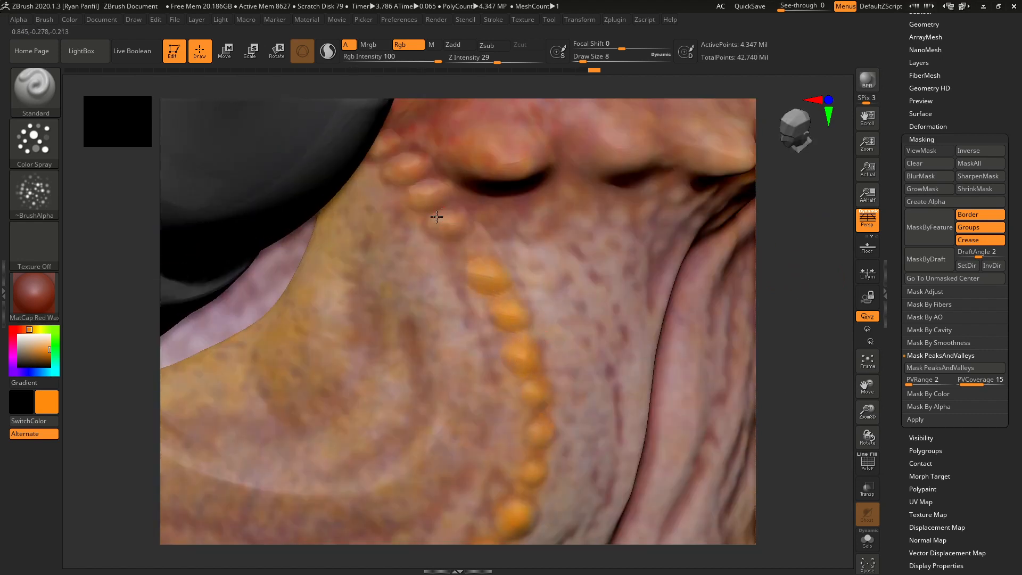
left_click(430, 191)
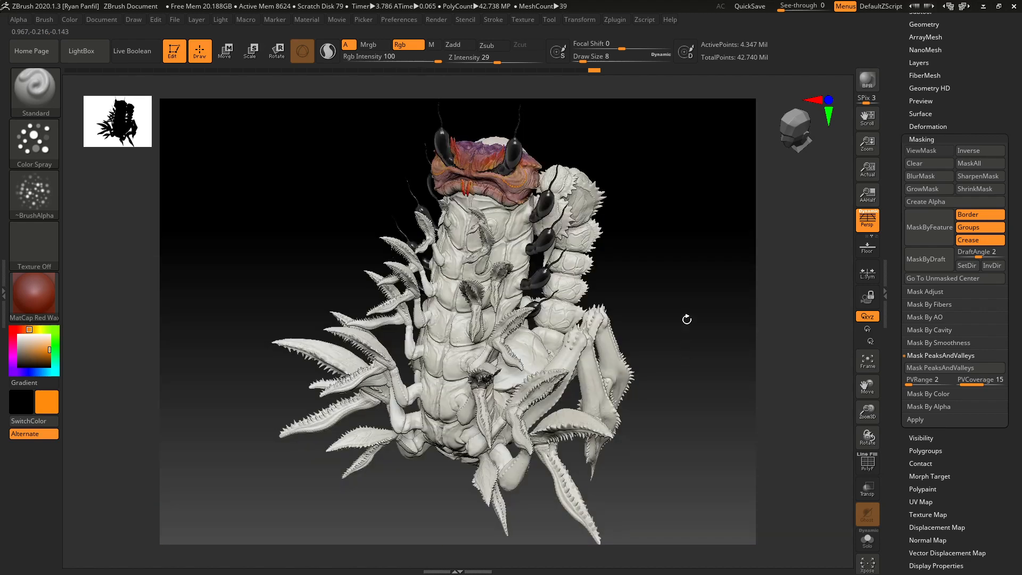
- Paint the small bumps beside the central nose ridge and beneath the nostril opening orange
left_click_drag(683, 321, 697, 295)
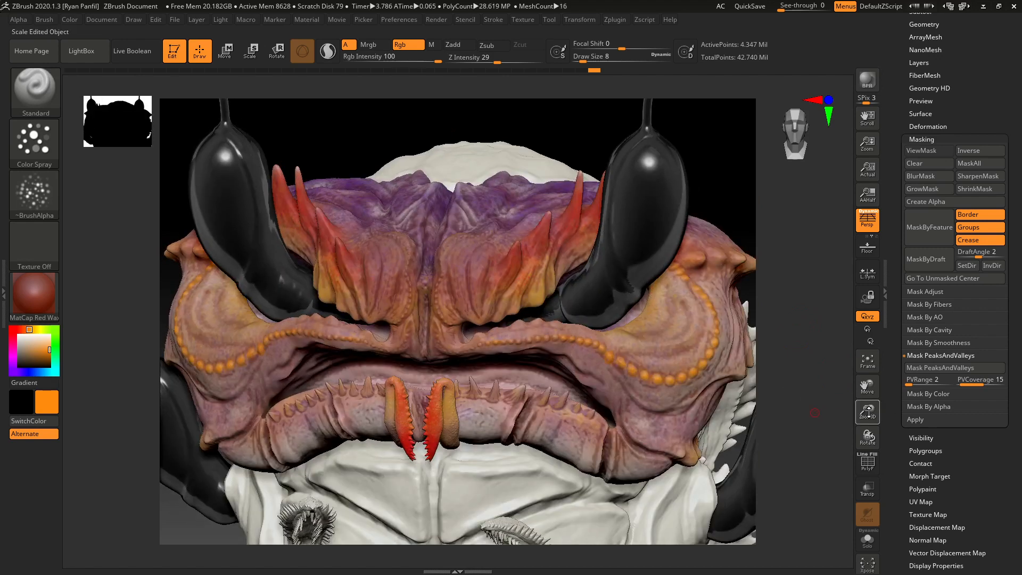
left_click_drag(867, 411, 771, 414)
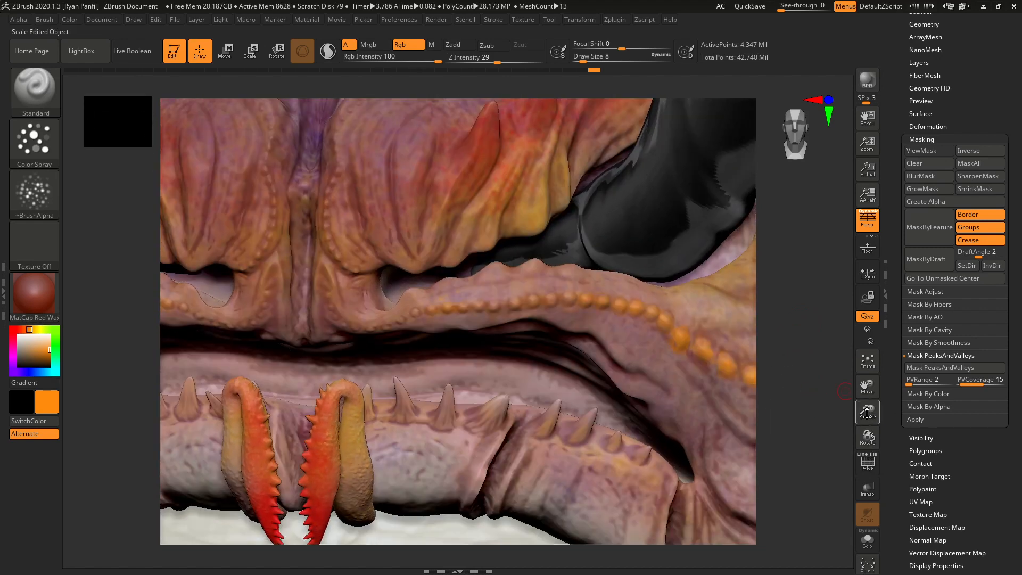
left_click_drag(867, 411, 725, 407)
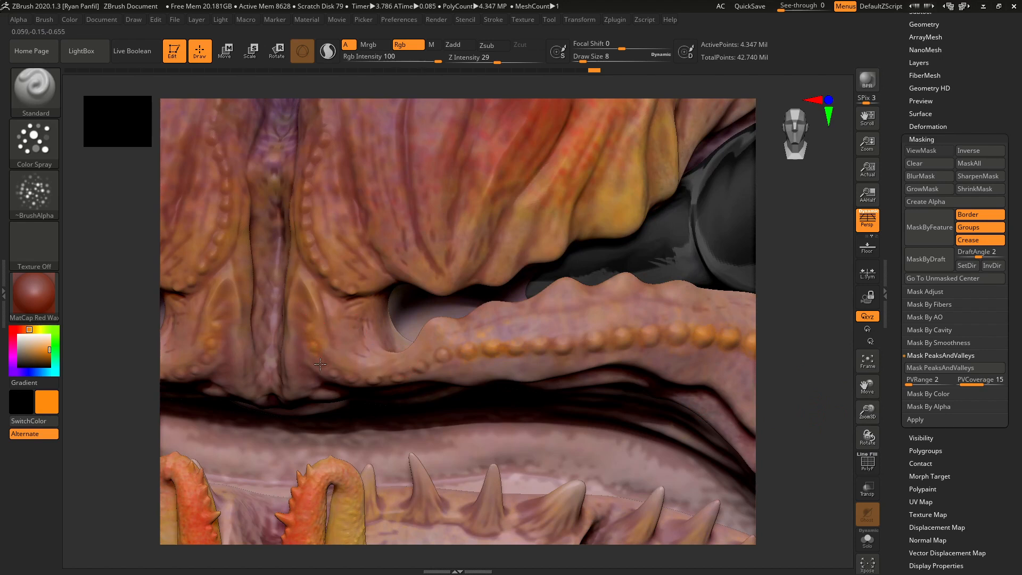
left_click_drag(320, 364, 337, 373)
left_click_drag(395, 378, 419, 372)
- Reduce the draw size to 3 and paint the tiny beads along the inner edge of the forehead plate orange
left_click_drag(333, 280, 342, 280)
key("[")
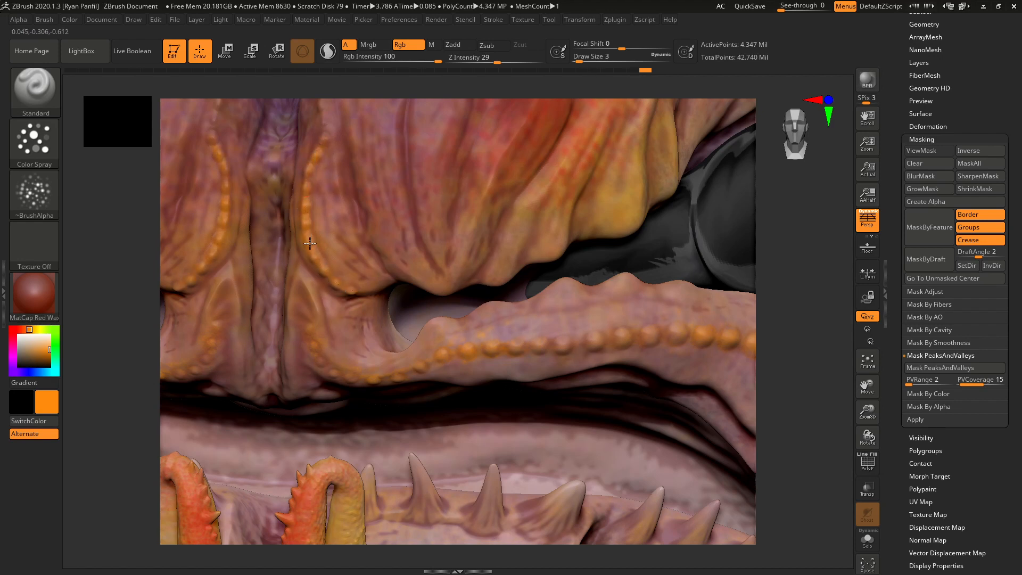
key("shift+d")
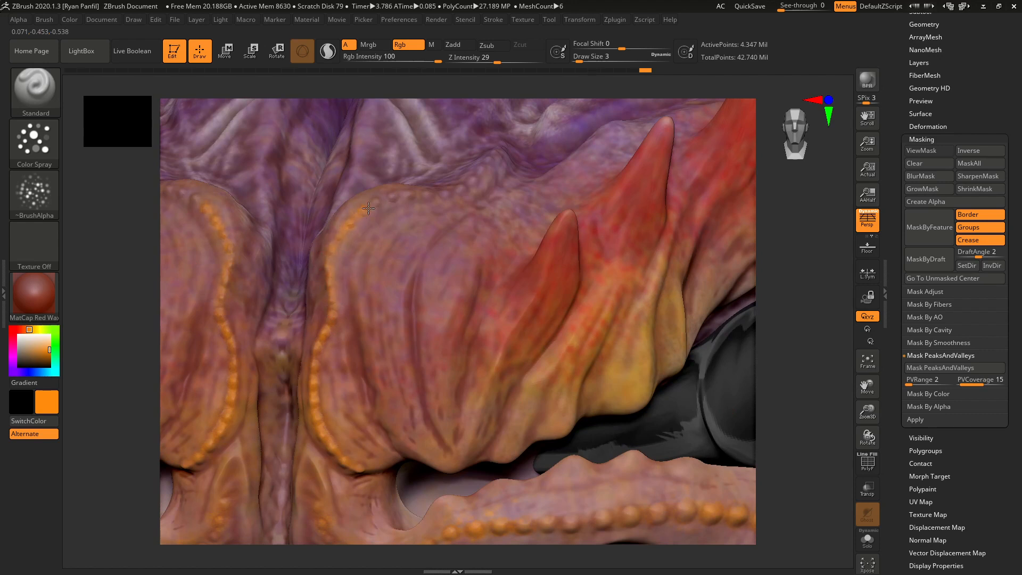
left_click_drag(389, 191, 400, 192)
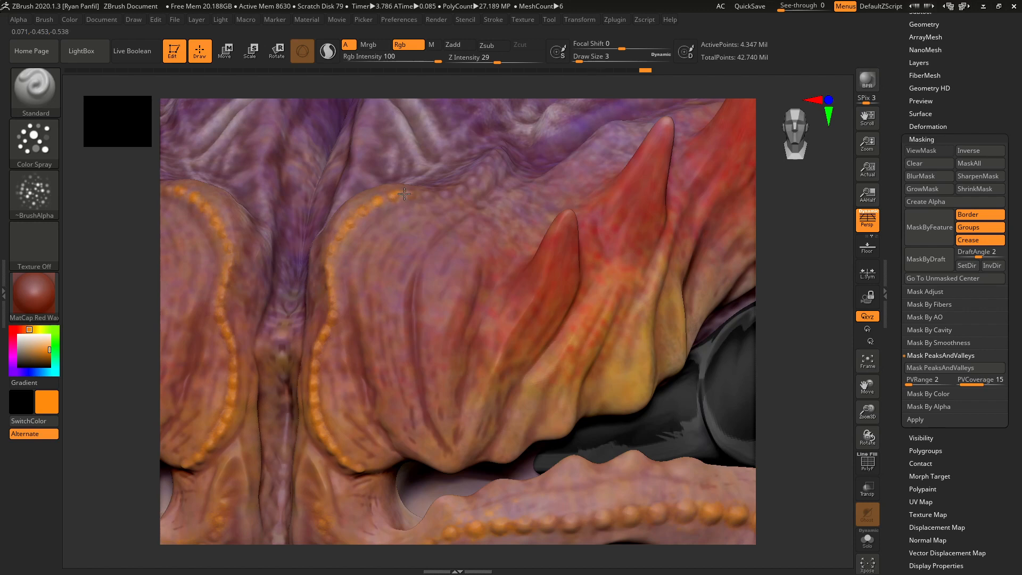
- Extend the orange bead line from the top of the forehead plate up into the purple area
left_click_drag(785, 260, 666, 326)
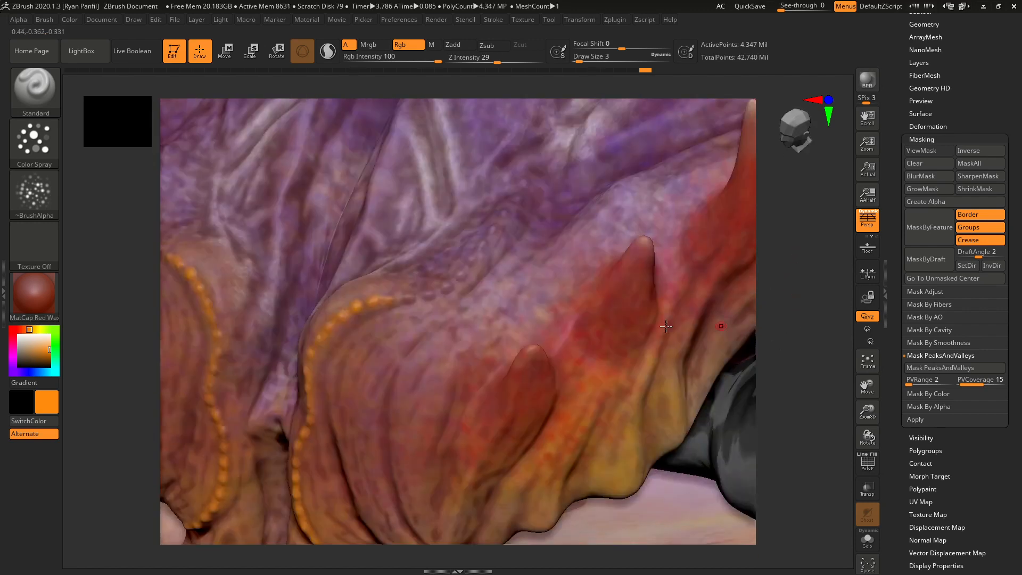
left_click_drag(422, 293, 436, 290)
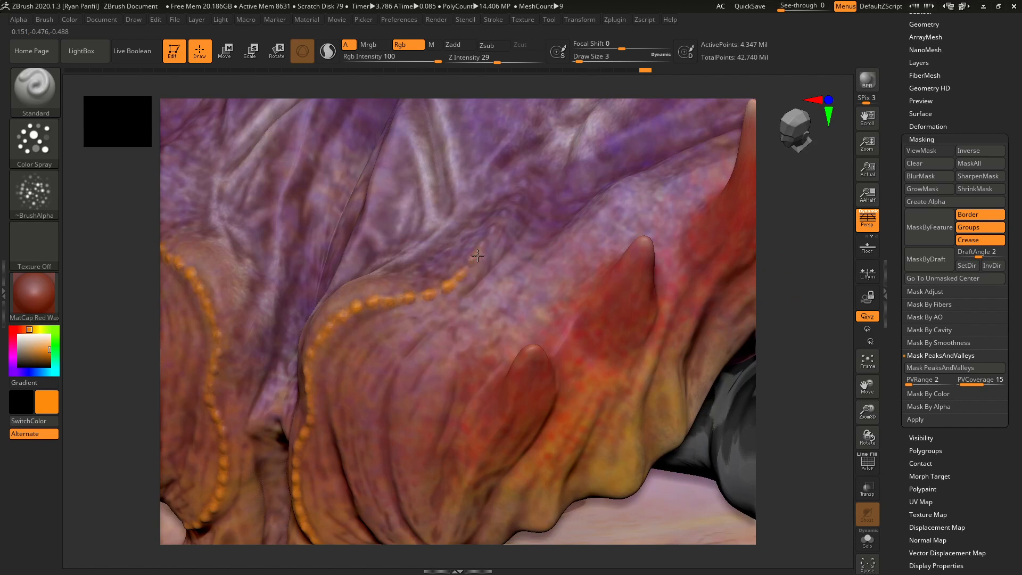
left_click_drag(518, 191, 501, 227)
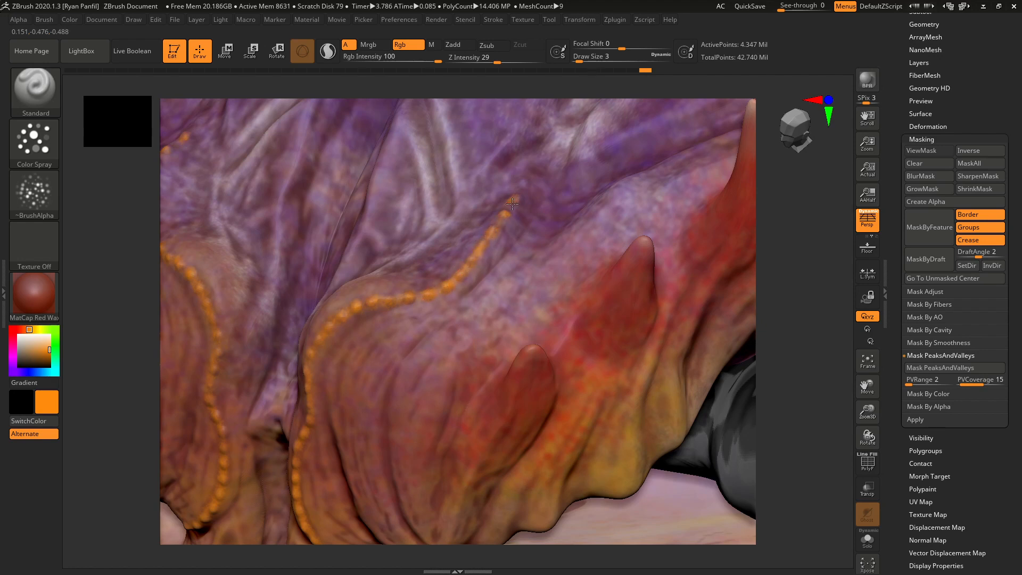
left_click_drag(512, 204, 515, 195)
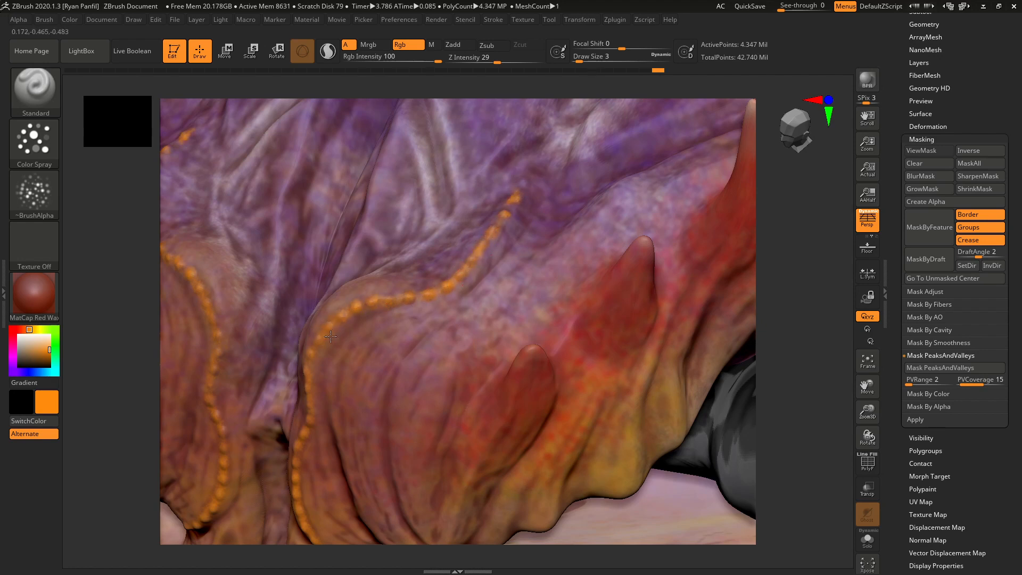
- Examine the orange bead accents on the head from several angles and against the whole creature
key("f")
key("f")
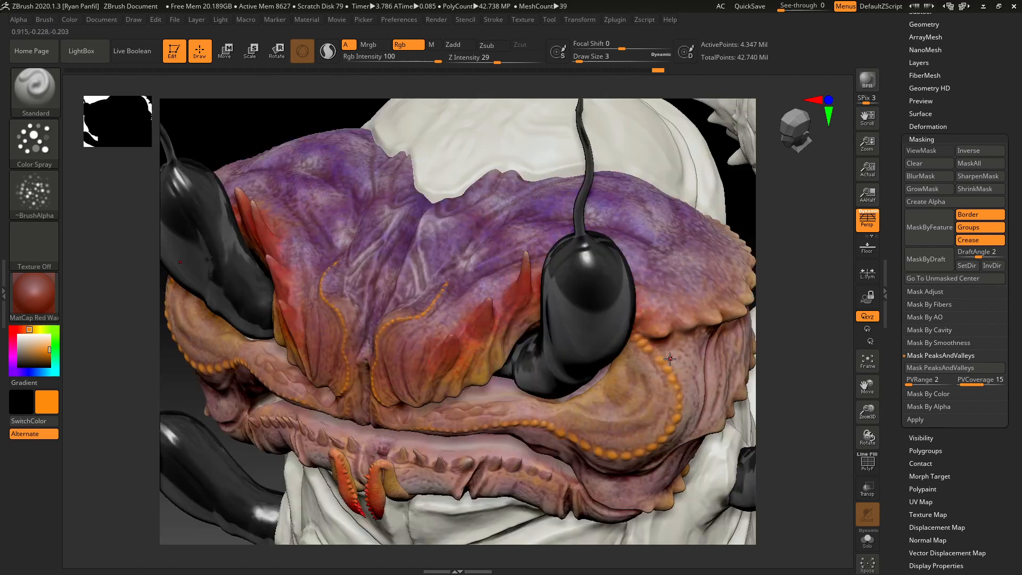
key("f")
left_click_drag(792, 315, 783, 279, "shift")
left_click_drag(661, 285, 667, 283)
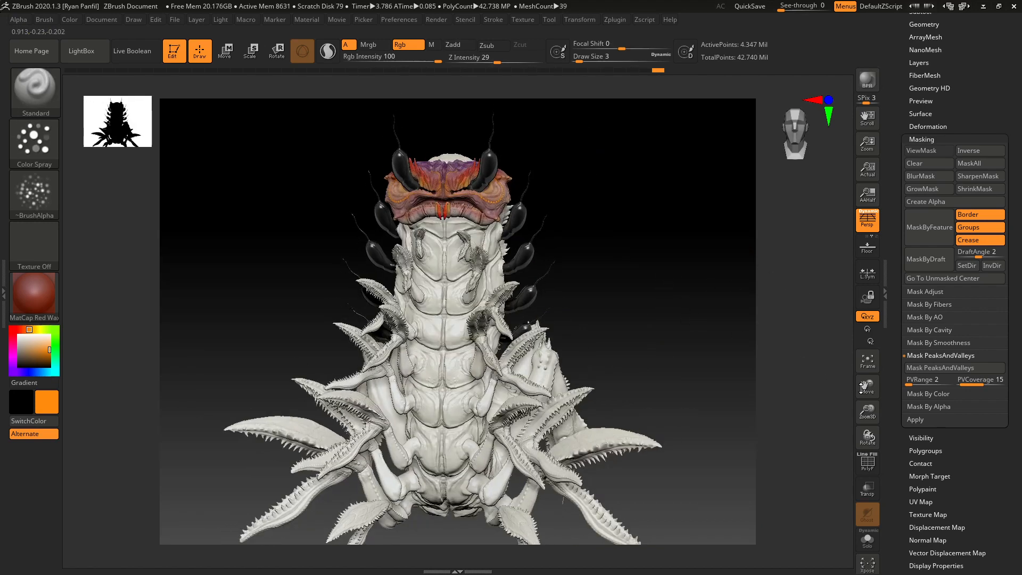
left_click_drag(868, 412, 794, 437)
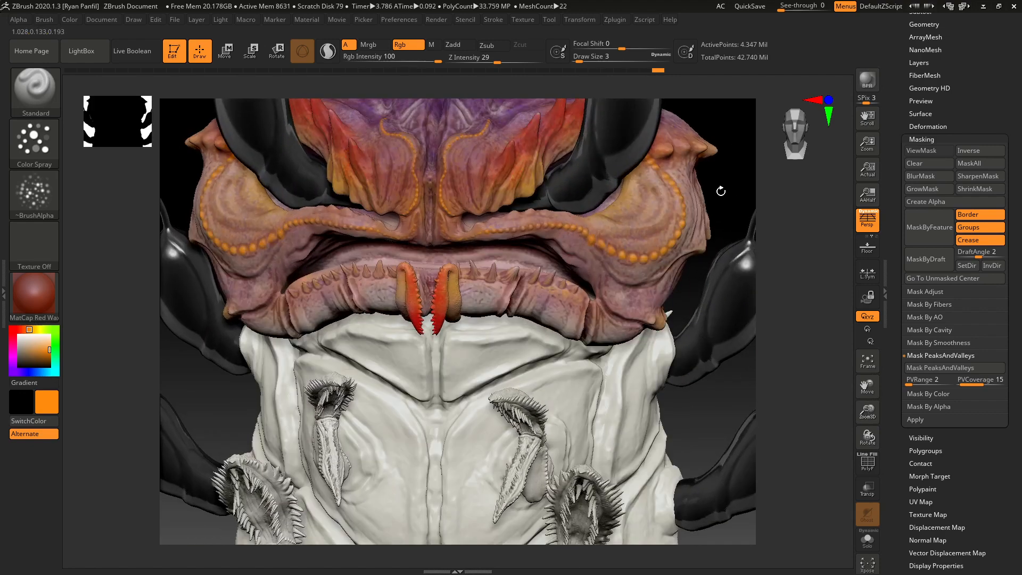
left_click_drag(720, 191, 668, 275)
left_click_drag(867, 413, 858, 460)
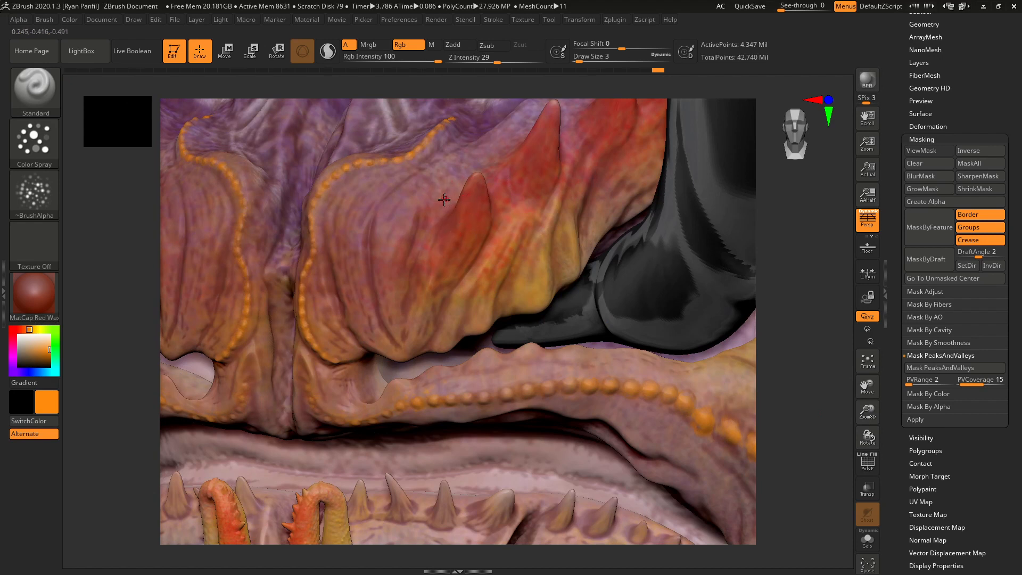
- Set the draw size to 5 and paint orange accents on the forehead spikes, the raised folds and the plate's lower edge
key("bracketright")
key("bracketleft")
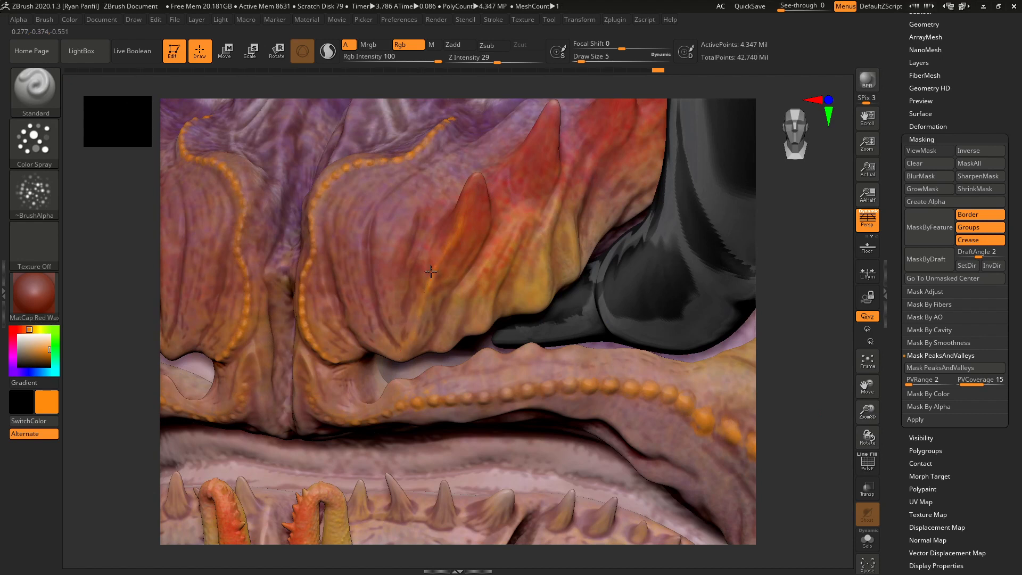
mouse_move(431, 271)
left_mouse_down()
mouse_move(475, 176)
mouse_move(469, 193)
left_mouse_up()
left_click_drag(521, 207, 527, 150)
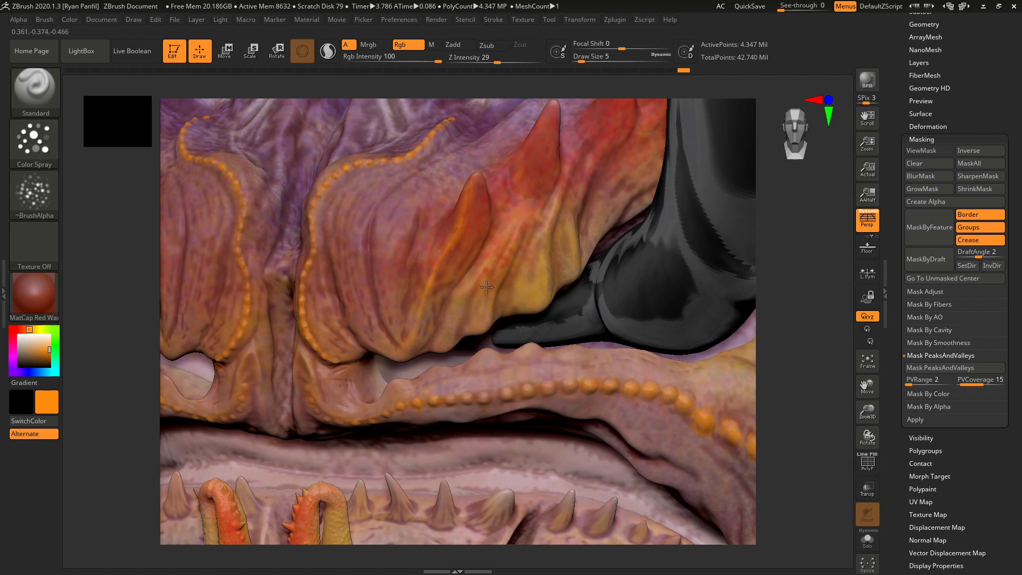
left_click_drag(487, 286, 552, 220)
left_click_drag(546, 288, 468, 292)
left_click_drag(370, 409, 395, 388)
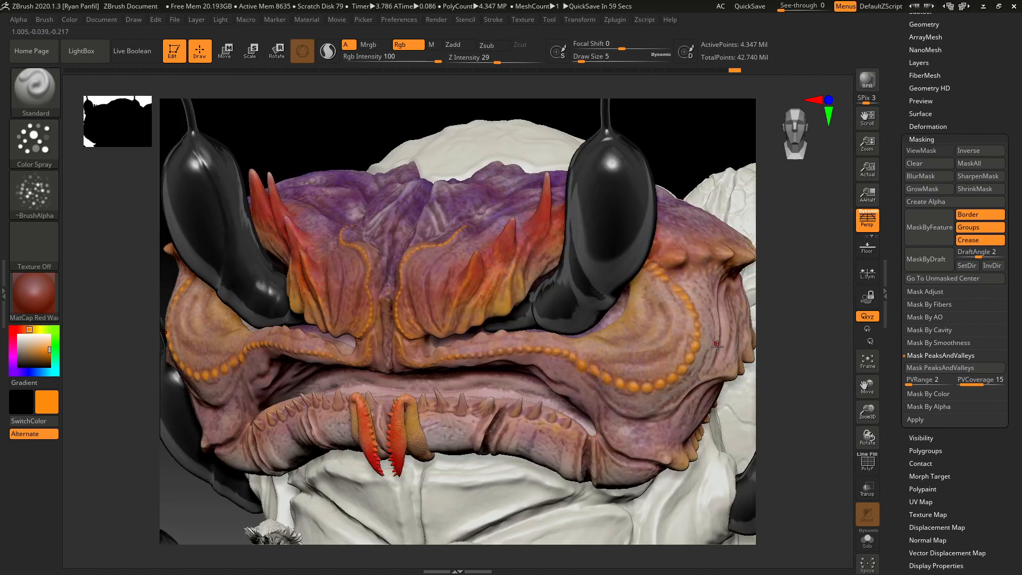
- Review the painted head from the front, then switch to the crab reference photo DSC_0005.JPG
left_click_drag(777, 357, 821, 334)
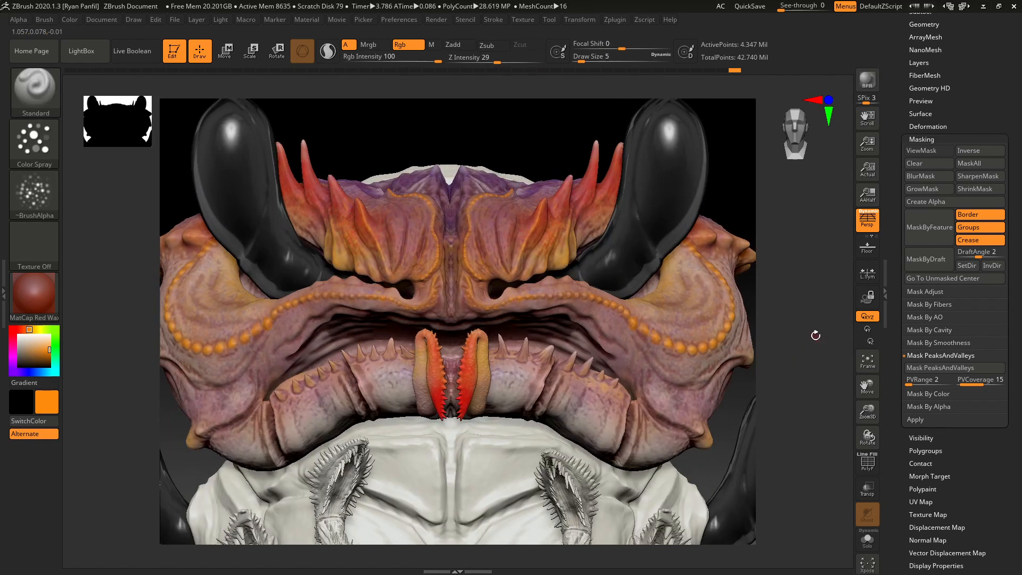
left_click_drag(868, 413, 868, 390)
left_click_drag(711, 171, 699, 186)
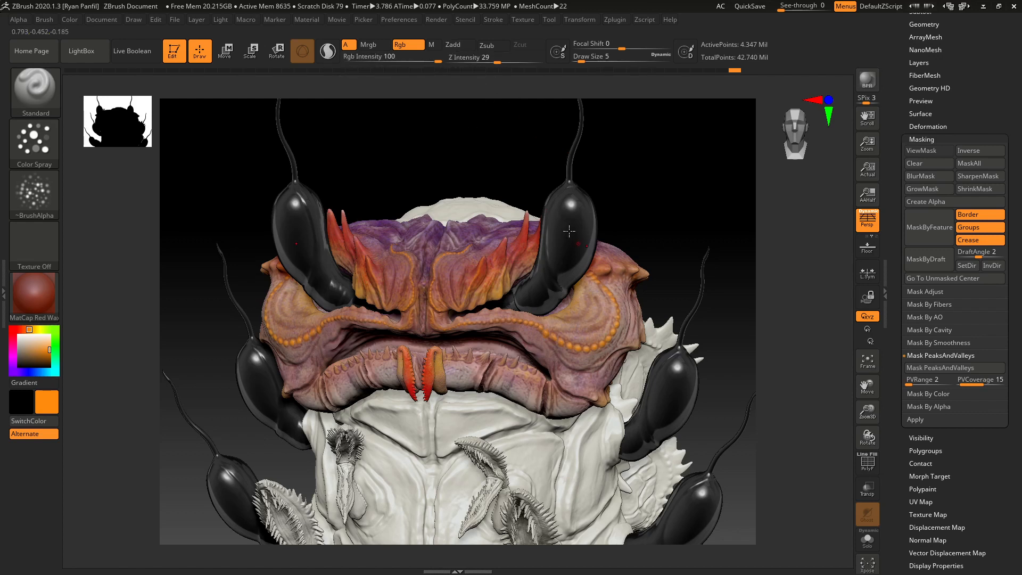
left_click(983, 7)
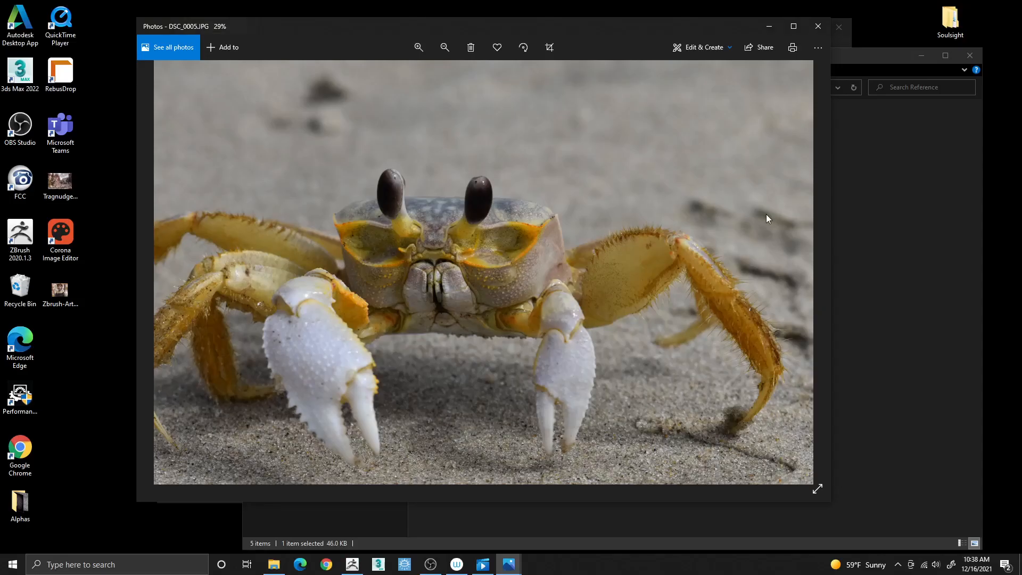